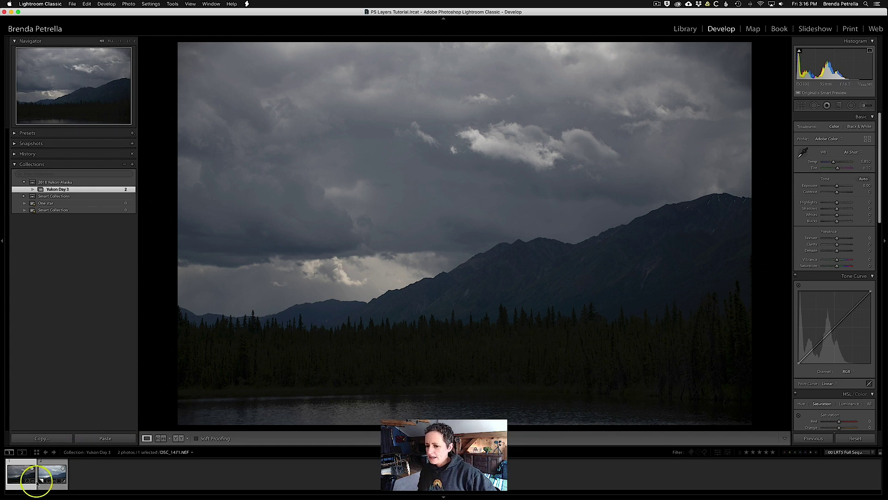
Select the brighter virtual copy (Copy 2) of the mountain photo in the filmstrip
{"action": "left_click", "coordinate": [49, 475]}
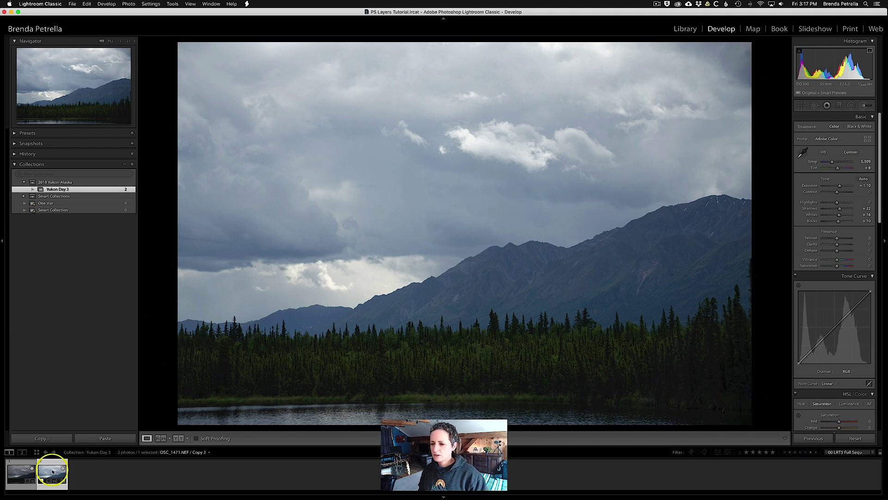
Send the brightened copy to Photoshop 2020 via Edit In, opening it as DSC_1471-Edit-2.tif
{"action": "right_click", "coordinate": [53, 471]}
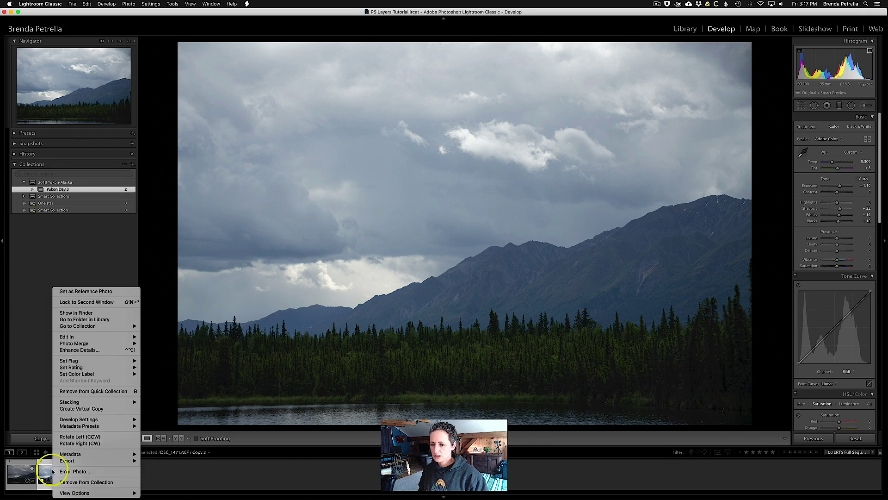
{"action": "mouse_move", "coordinate": [97, 341]}
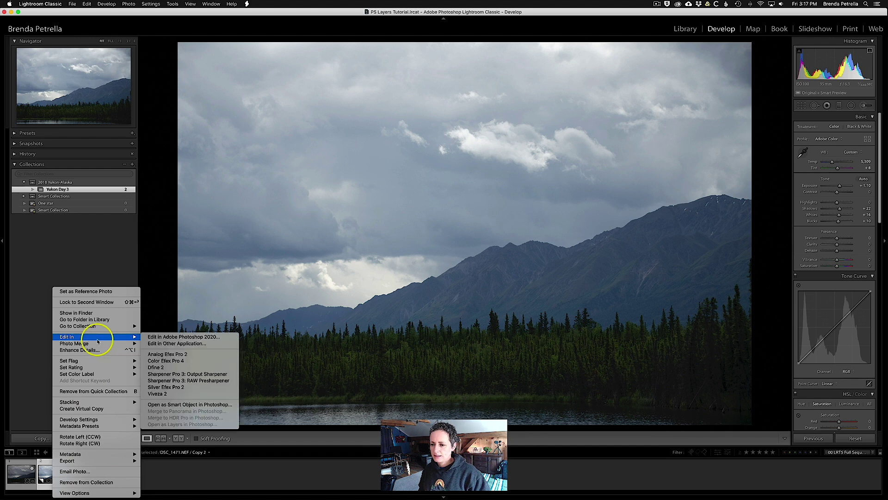
{"action": "left_click", "coordinate": [185, 336]}
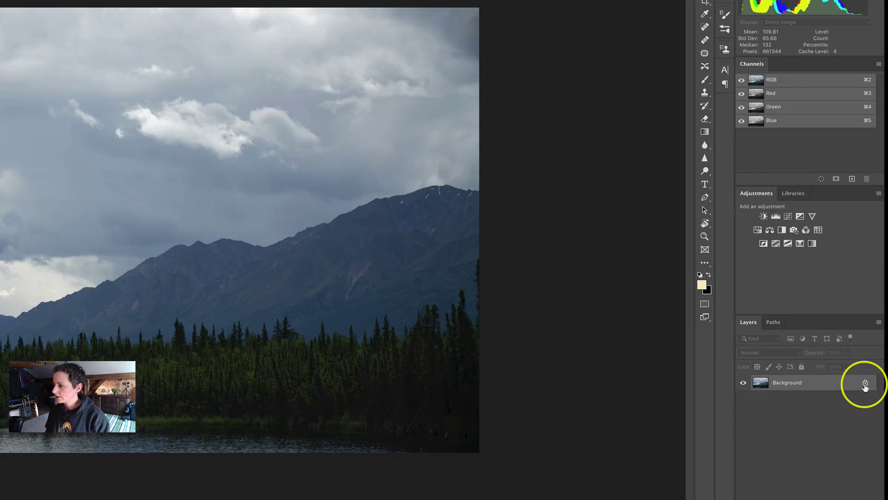
Unlock the Background layer and rename the resulting layer 'Base layer'
{"action": "left_click", "coordinate": [865, 383]}
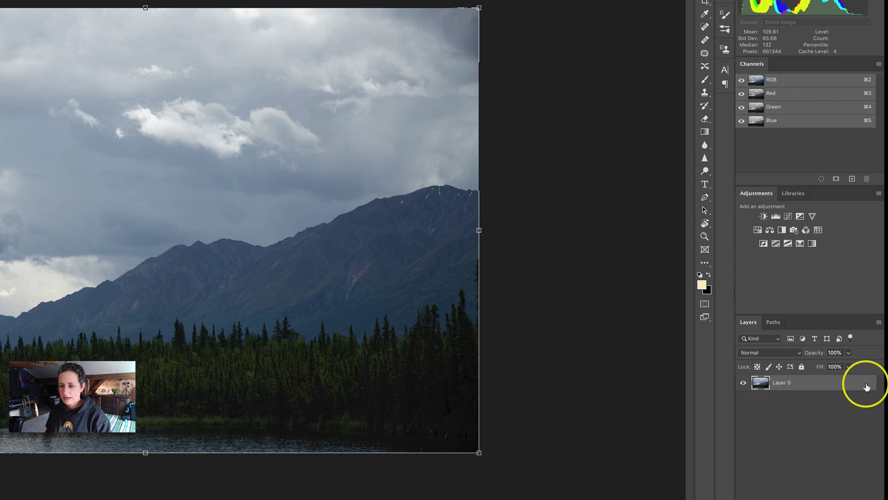
{"action": "double_click", "coordinate": [787, 382]}
{"action": "type", "text": "Base lay"}
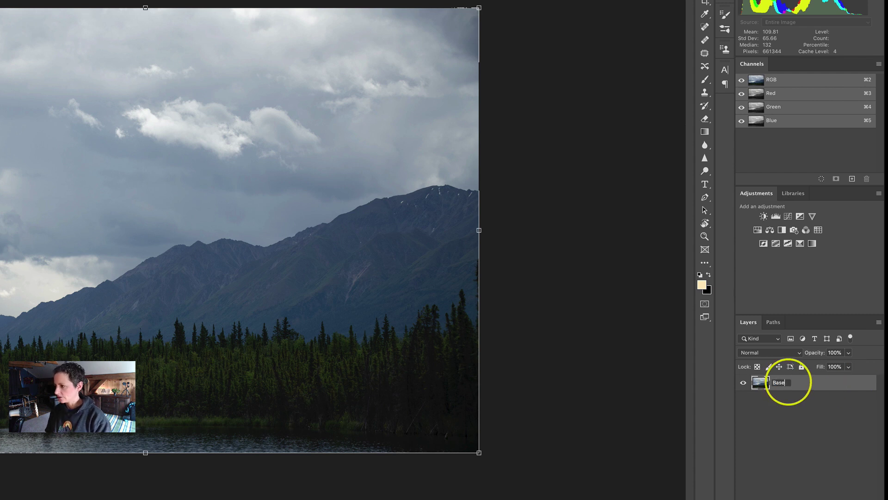
{"action": "type", "text": "er"}
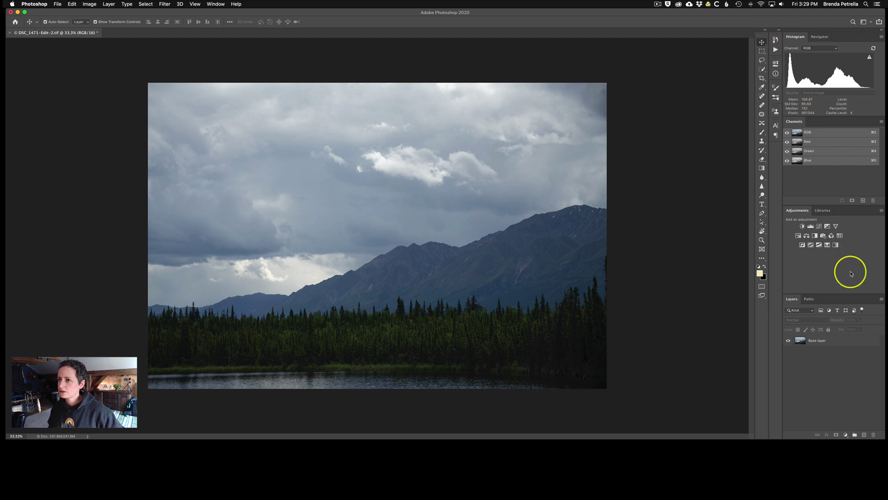
{"action": "left_click", "coordinate": [216, 5]}
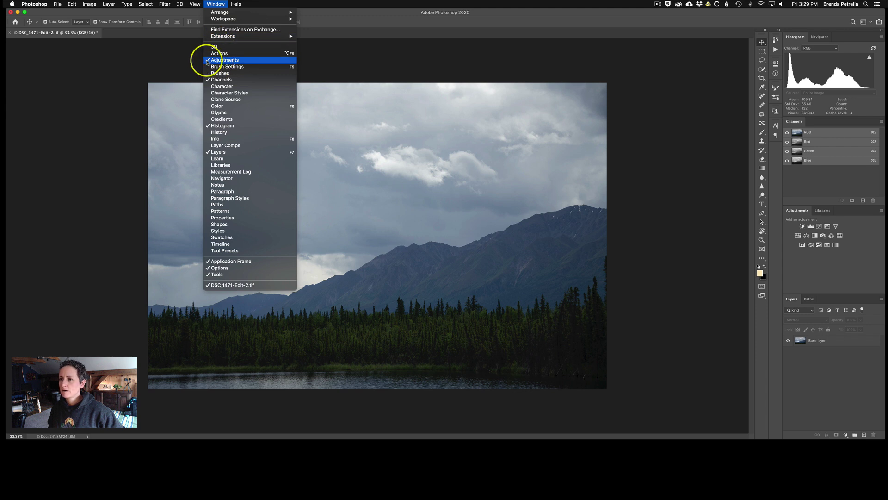
{"action": "left_click", "coordinate": [696, 144]}
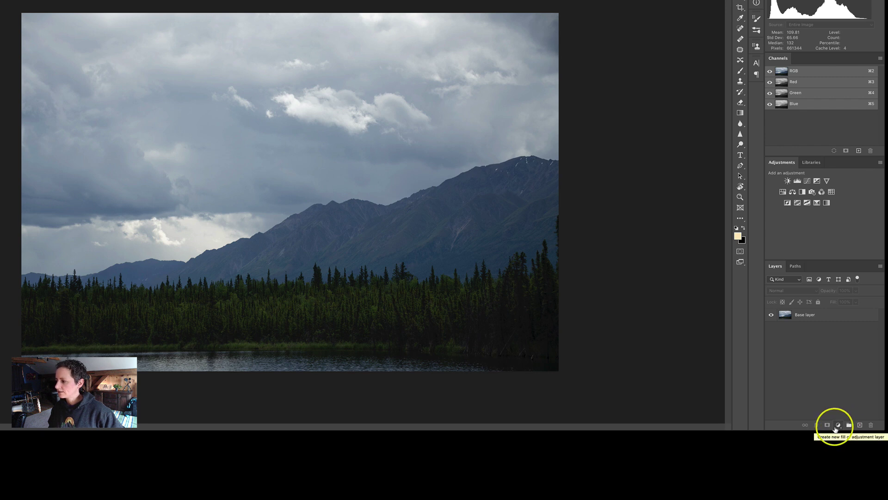
{"action": "left_click", "coordinate": [839, 426]}
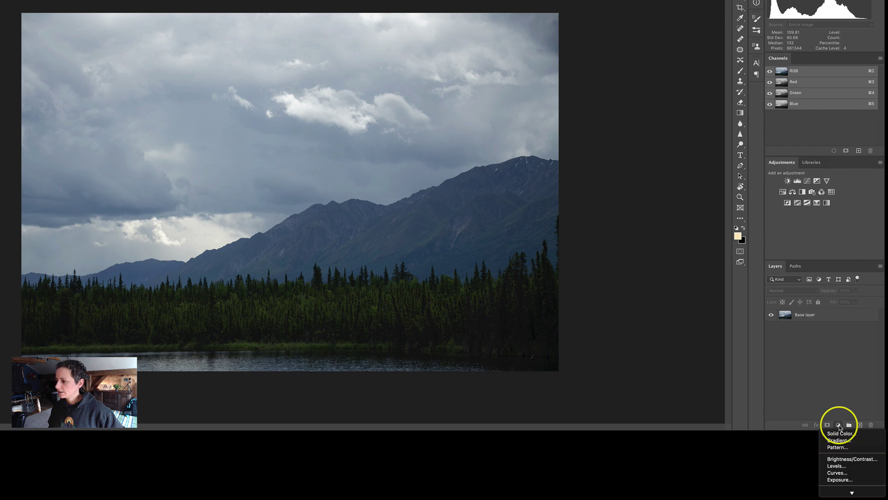
{"action": "scroll", "coordinate": [840, 460], "scroll_direction": "down", "scroll_amount": 5}
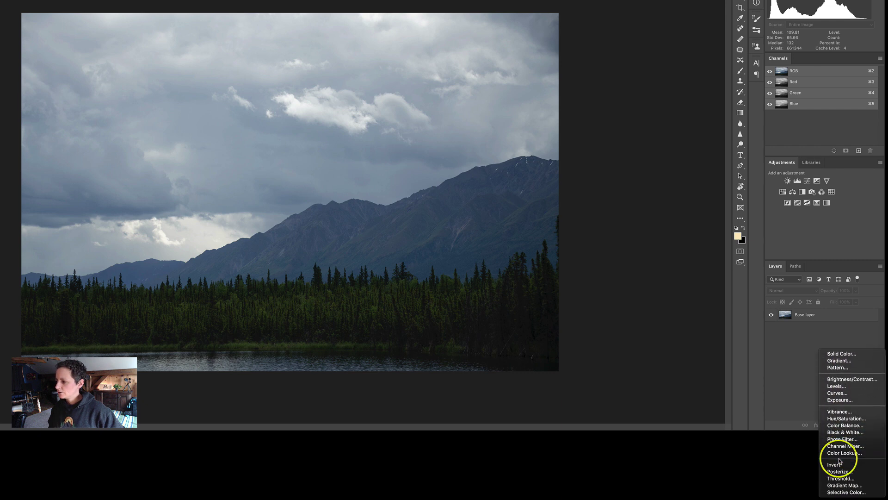
{"action": "key", "text": "Escape"}
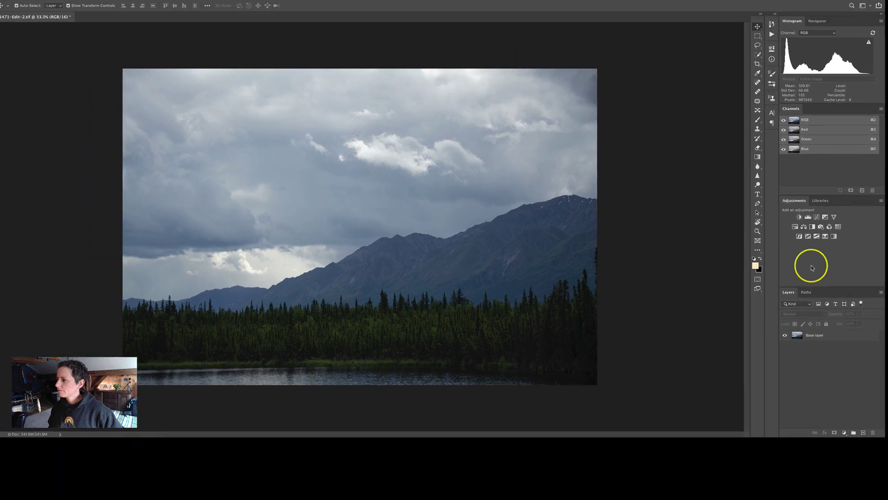
{"action": "left_click", "coordinate": [800, 312]}
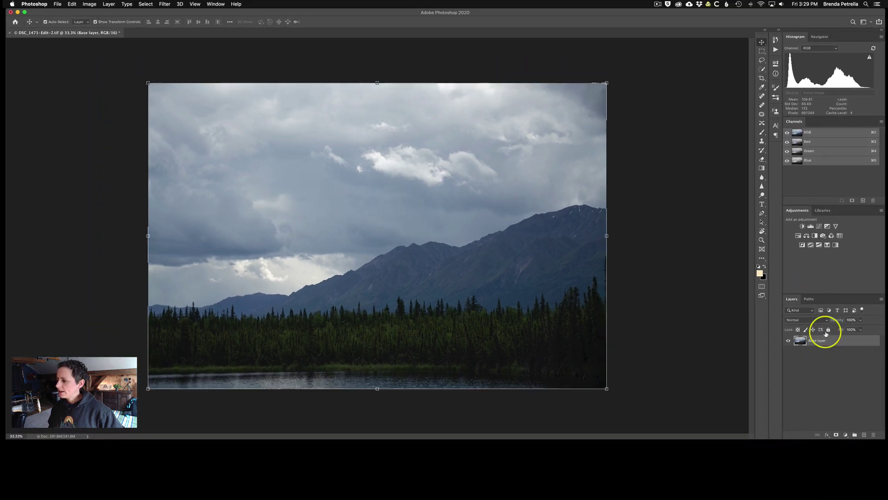
Add a Levels adjustment with input levels 29, 0.50 and 211 to darken the sky
{"action": "left_click", "coordinate": [810, 227]}
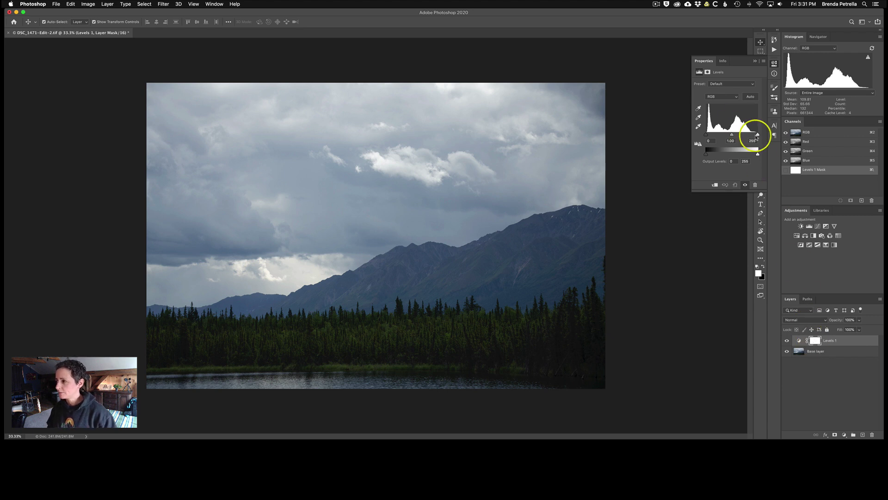
{"action": "left_click_drag", "start_coordinate": [758, 135], "coordinate": [712, 135]}
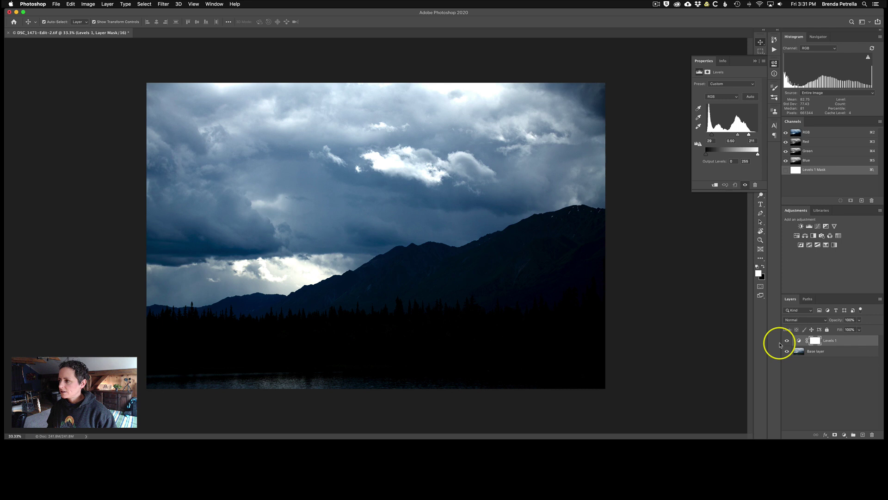
Target the Levels 1 layer mask and set the foreground colour to pure black (000000)
{"action": "left_click", "coordinate": [755, 60]}
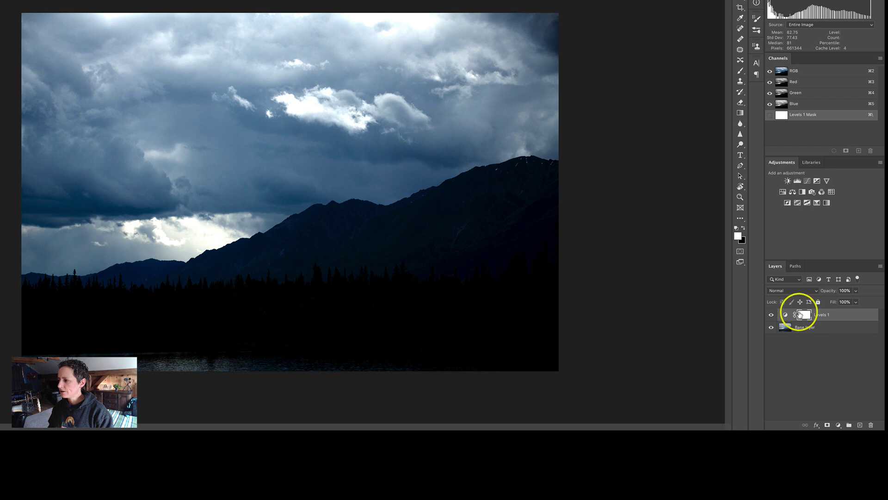
{"action": "left_click", "coordinate": [805, 315]}
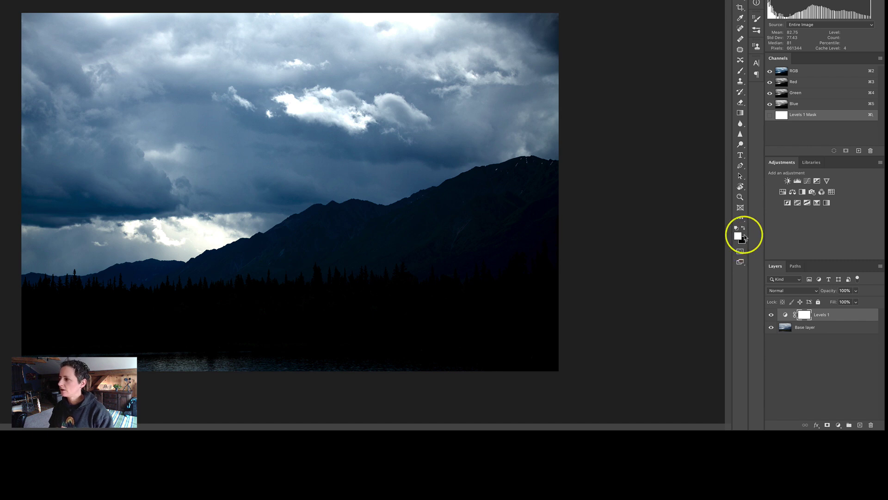
{"action": "left_click", "coordinate": [744, 228]}
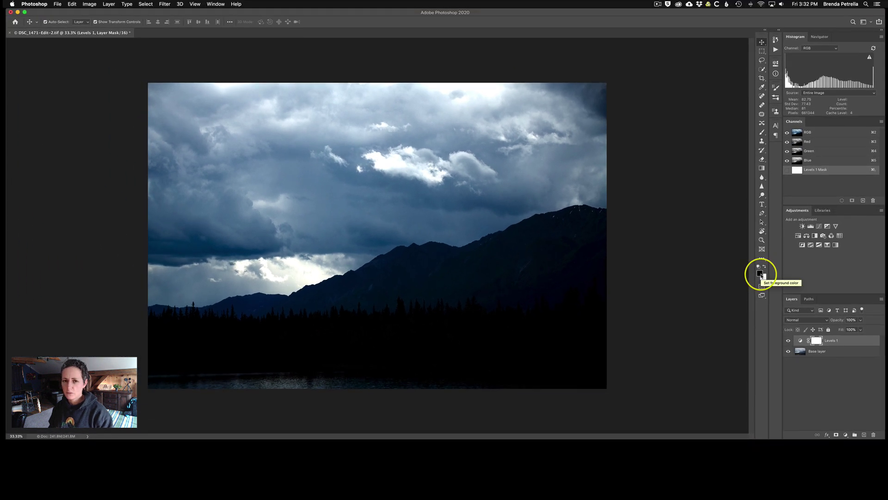
{"action": "left_click", "coordinate": [738, 236]}
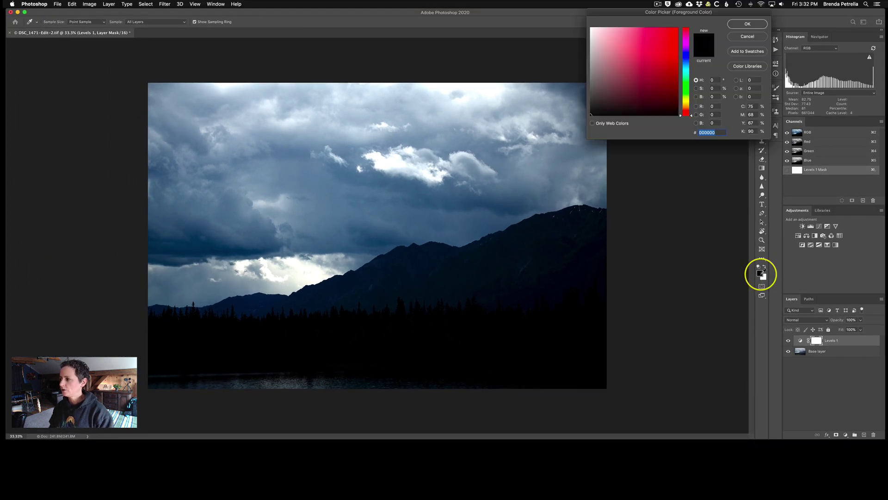
{"action": "left_click_drag", "start_coordinate": [656, 49], "coordinate": [580, 148]}
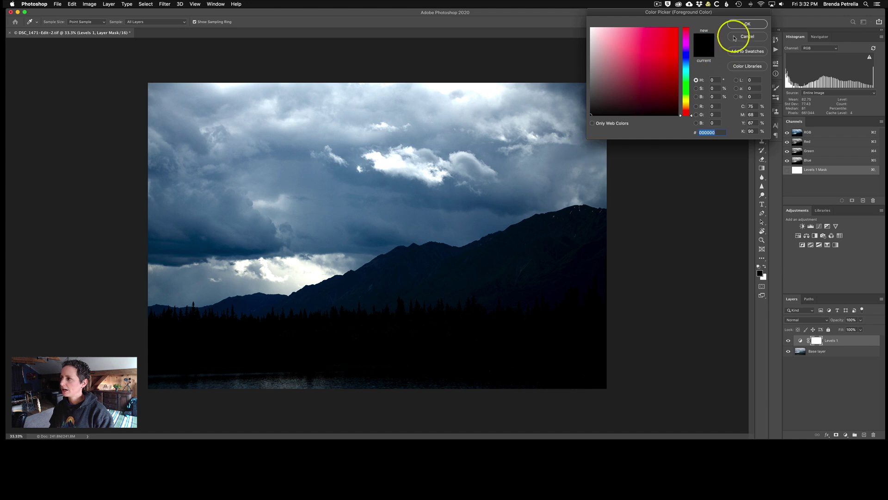
{"action": "left_click", "coordinate": [747, 24]}
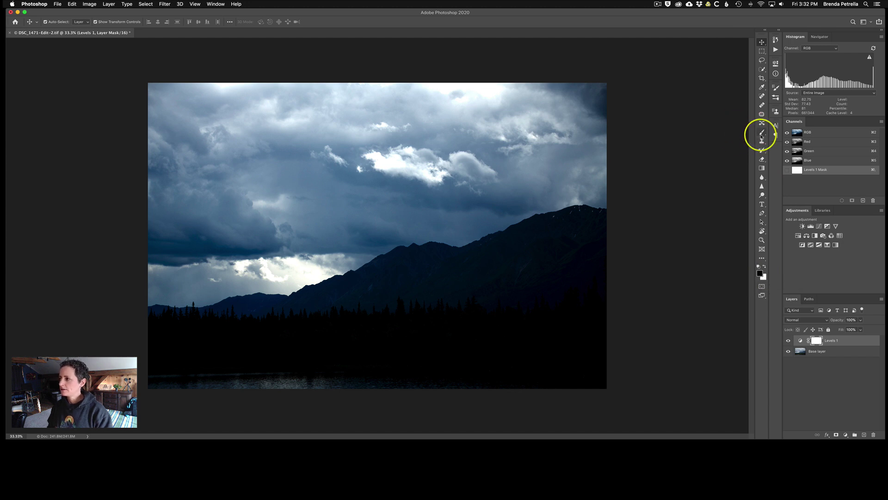
Switch to the Brush tool and make it a soft 700 px brush with 0% hardness
{"action": "left_click", "coordinate": [762, 133]}
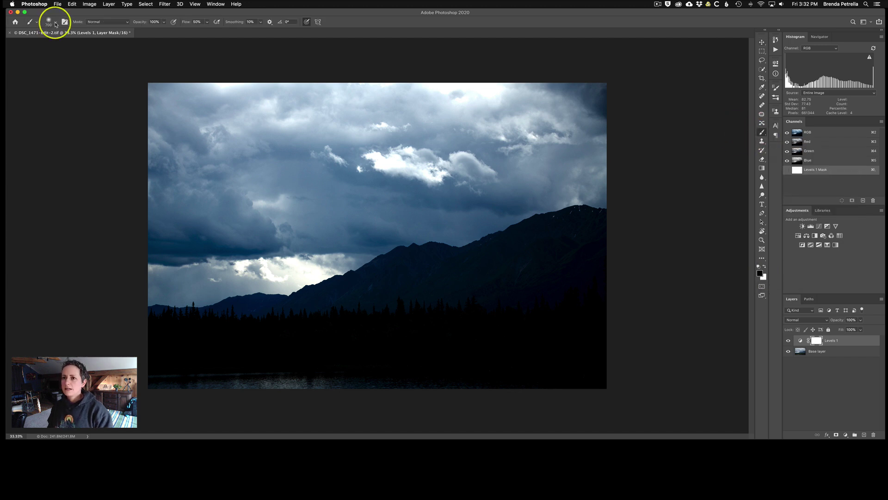
{"action": "left_click", "coordinate": [57, 23]}
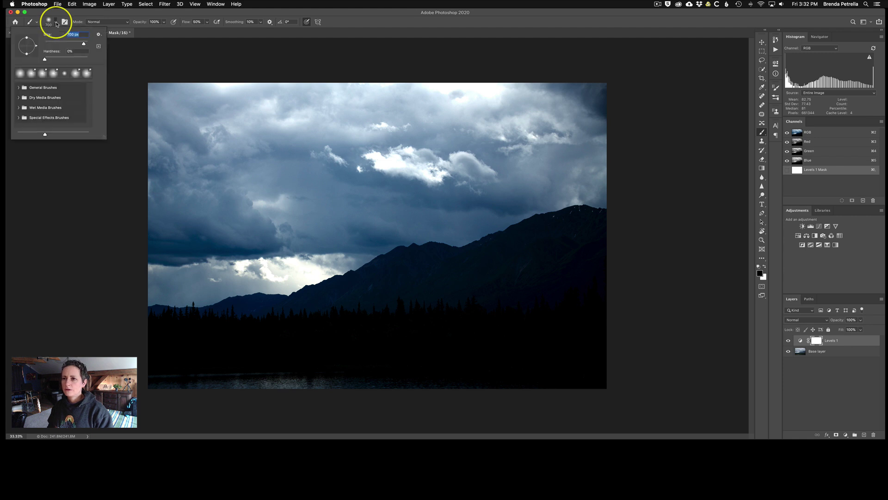
{"action": "mouse_move", "coordinate": [44, 59]}
{"action": "left_mouse_down"}
{"action": "mouse_move", "coordinate": [86, 60]}
{"action": "mouse_move", "coordinate": [38, 59]}
{"action": "left_mouse_up"}
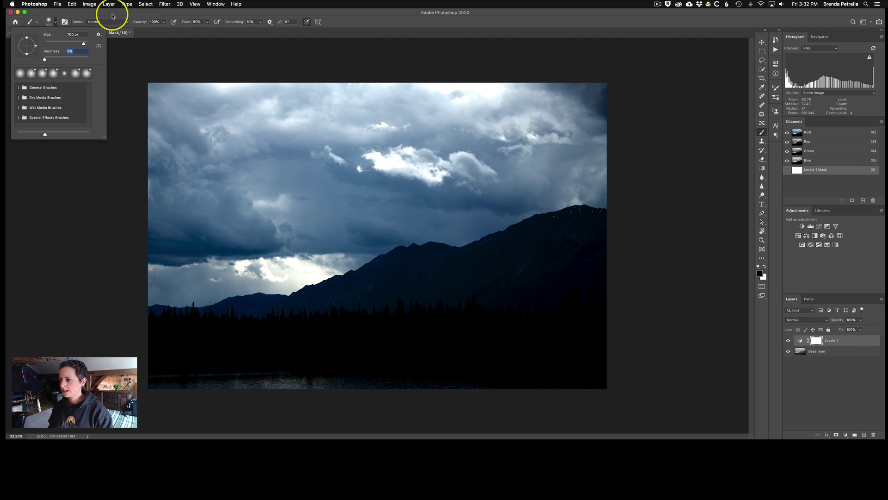
{"action": "key", "text": "Return"}
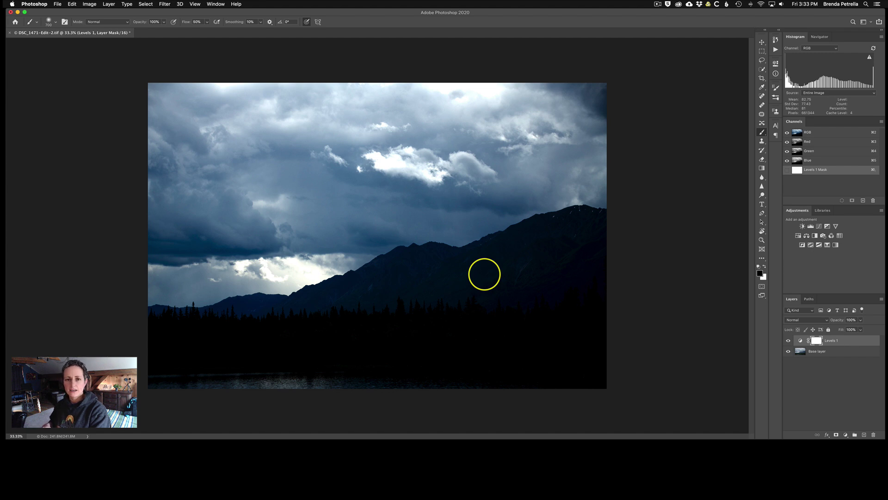
Enlarge the brush to 2400 px and paint black over the mountains and forest on the mask
{"action": "key", "text": "bracketright"}
{"action": "key", "text": "bracketright"}
{"action": "key", "text": "bracketright"}
{"action": "key", "text": "bracketright"}
{"action": "key", "text": "bracketright"}
{"action": "key", "text": "bracketright"}
{"action": "key", "text": "bracketright"}
{"action": "key", "text": "bracketright"}
{"action": "key", "text": "bracketright"}
{"action": "key", "text": "bracketright"}
{"action": "key", "text": "bracketright"}
{"action": "key", "text": "bracketright"}
{"action": "key", "text": "bracketright"}
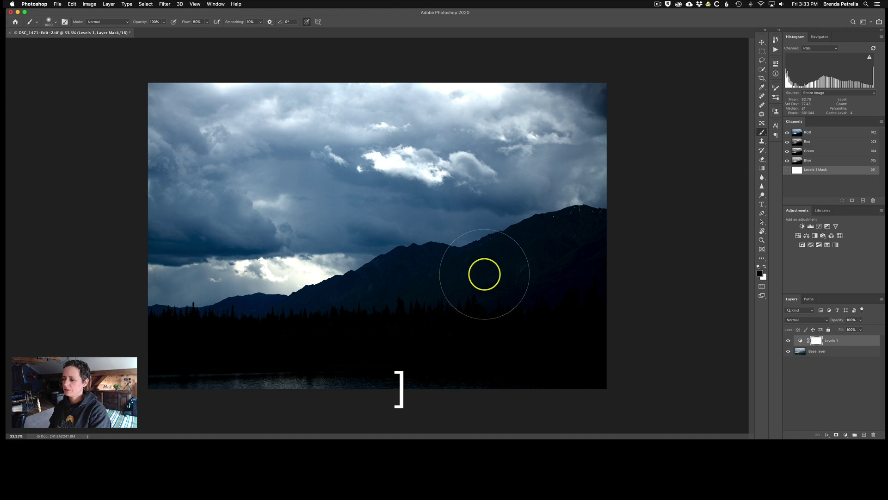
{"action": "key", "text": "bracketleft"}
{"action": "key", "text": "bracketleft"}
{"action": "key", "text": "bracketleft"}
{"action": "key", "text": "bracketleft"}
{"action": "key", "text": "bracketleft"}
{"action": "key", "text": "bracketleft"}
{"action": "key", "text": "bracketleft"}
{"action": "key", "text": "bracketright"}
{"action": "key", "text": "bracketright"}
{"action": "key", "text": "bracketright"}
{"action": "key", "text": "bracketright"}
{"action": "key", "text": "bracketright"}
{"action": "key", "text": "bracketright"}
{"action": "key", "text": "bracketright"}
{"action": "key", "text": "bracketright"}
{"action": "key", "text": "bracketright"}
{"action": "key", "text": "bracketright"}
{"action": "key", "text": "bracketright"}
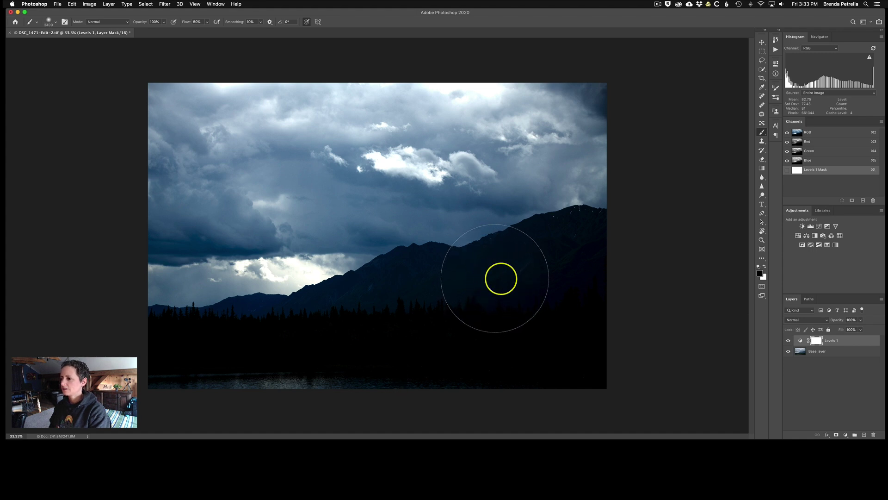
{"action": "mouse_move", "coordinate": [596, 276]}
{"action": "left_mouse_down"}
{"action": "mouse_move", "coordinate": [583, 252]}
{"action": "mouse_move", "coordinate": [548, 268]}
{"action": "mouse_move", "coordinate": [541, 294]}
{"action": "mouse_move", "coordinate": [498, 313]}
{"action": "mouse_move", "coordinate": [430, 317]}
{"action": "mouse_move", "coordinate": [408, 298]}
{"action": "mouse_move", "coordinate": [407, 312]}
{"action": "mouse_move", "coordinate": [374, 337]}
{"action": "mouse_move", "coordinate": [239, 358]}
{"action": "mouse_move", "coordinate": [166, 356]}
{"action": "mouse_move", "coordinate": [207, 366]}
{"action": "mouse_move", "coordinate": [526, 348]}
{"action": "mouse_move", "coordinate": [627, 318]}
{"action": "mouse_move", "coordinate": [626, 369]}
{"action": "mouse_move", "coordinate": [627, 296]}
{"action": "mouse_move", "coordinate": [575, 285]}
{"action": "mouse_move", "coordinate": [525, 312]}
{"action": "mouse_move", "coordinate": [457, 294]}
{"action": "mouse_move", "coordinate": [340, 336]}
{"action": "mouse_move", "coordinate": [168, 360]}
{"action": "mouse_move", "coordinate": [363, 341]}
{"action": "mouse_move", "coordinate": [447, 296]}
{"action": "mouse_move", "coordinate": [533, 283]}
{"action": "mouse_move", "coordinate": [620, 243]}
{"action": "mouse_move", "coordinate": [635, 326]}
{"action": "left_mouse_up"}
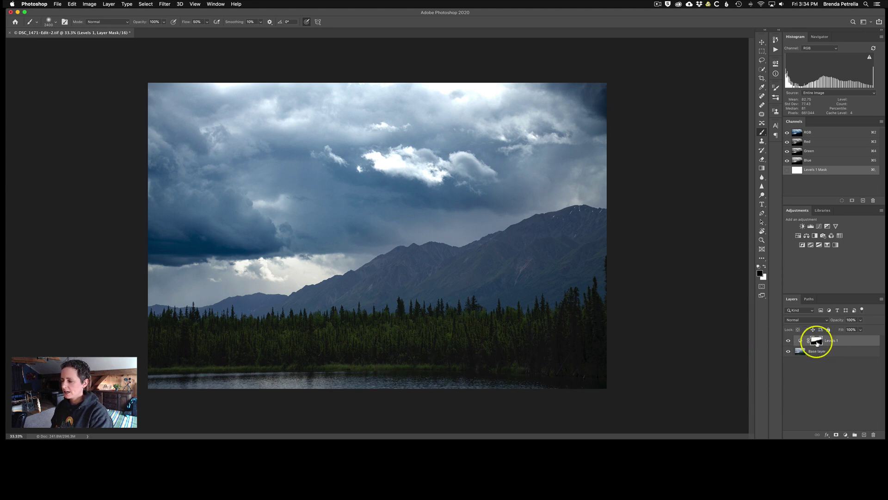
Display the Levels 1 mask alone on the canvas, then return to the photo view
{"action": "key", "text": "alt"}
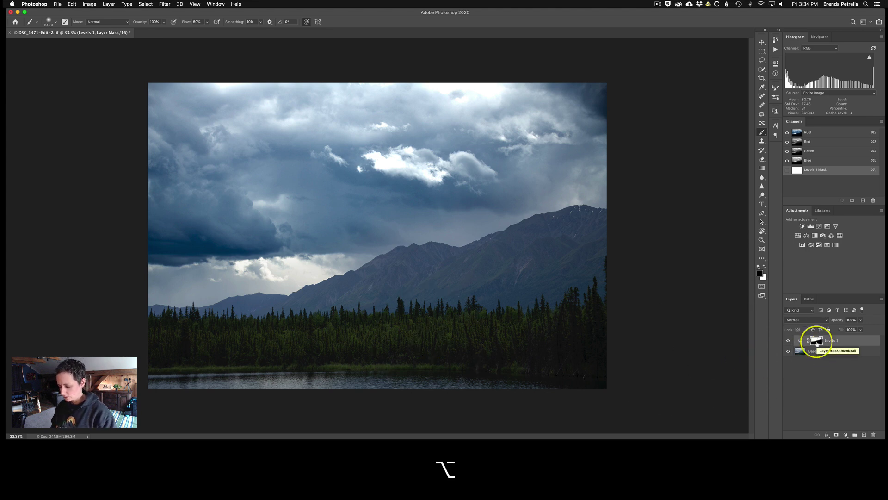
{"action": "left_click", "coordinate": [817, 342], "text": "alt"}
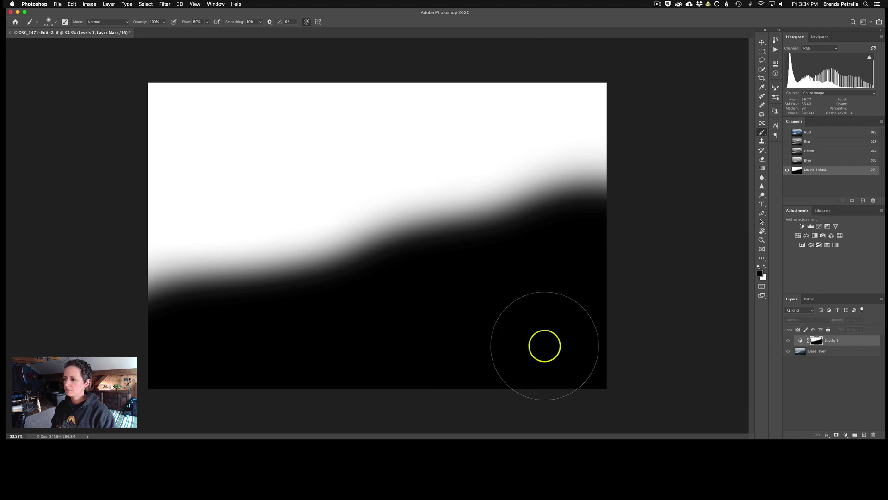
{"action": "left_click", "coordinate": [800, 340]}
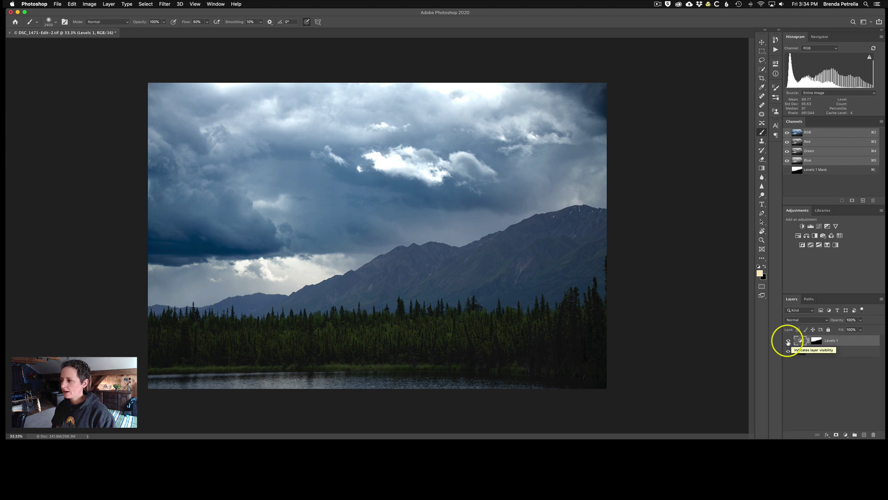
Toggle Levels 1 visibility repeatedly to compare the photo with and without the darkening
{"action": "left_click", "coordinate": [788, 341]}
{"action": "left_click", "coordinate": [788, 342]}
{"action": "left_click", "coordinate": [788, 341]}
{"action": "left_click", "coordinate": [788, 342]}
{"action": "left_click", "coordinate": [788, 341]}
{"action": "left_click", "coordinate": [788, 342]}
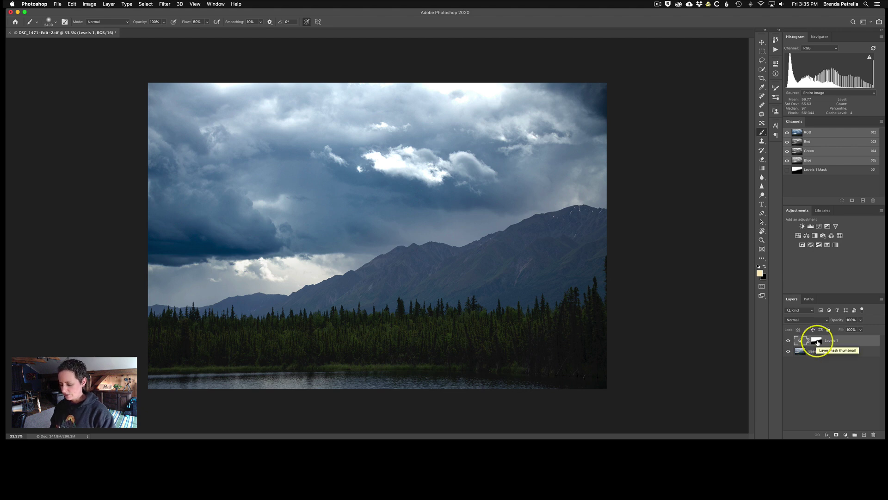
Disable and re-enable the Levels 1 mask to compare, then request deleting the Levels 1 layer
{"action": "left_click", "coordinate": [817, 342], "text": "shift"}
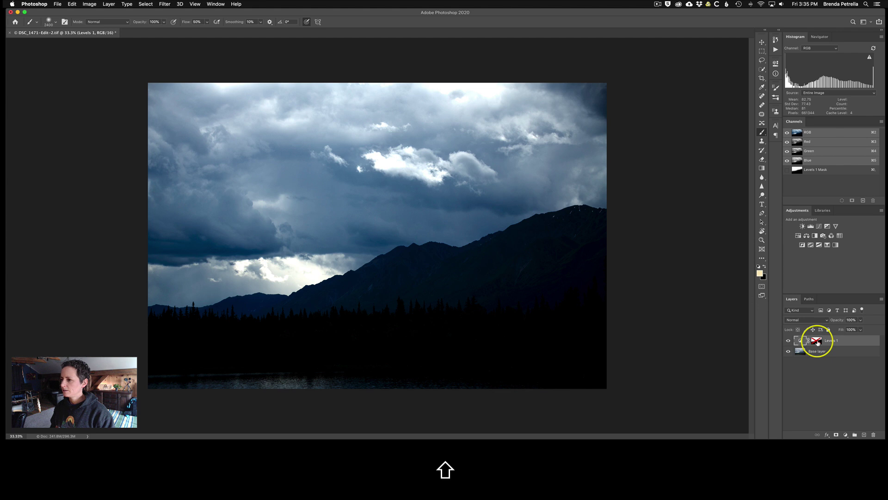
{"action": "left_click", "coordinate": [817, 341], "text": "shift"}
{"action": "left_click", "coordinate": [818, 342], "text": "shift"}
{"action": "left_click", "coordinate": [817, 342], "text": "shift"}
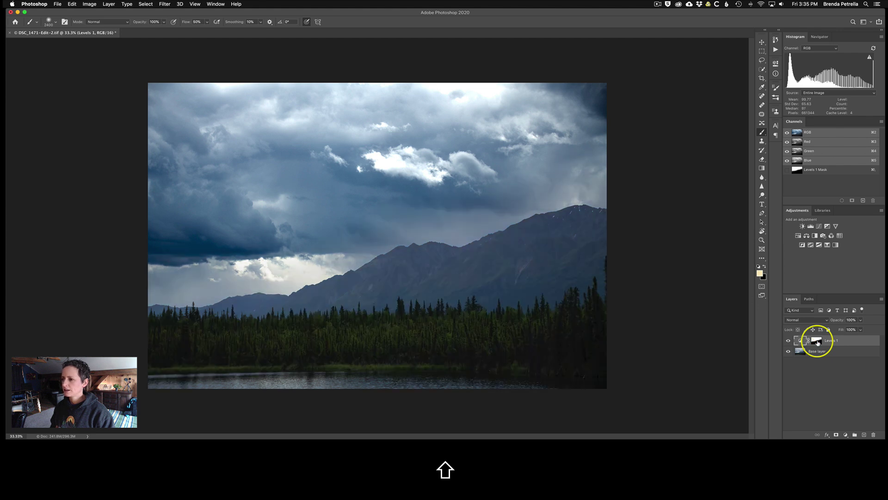
{"action": "left_click", "coordinate": [817, 342], "text": "shift"}
{"action": "left_click", "coordinate": [817, 341], "text": "shift"}
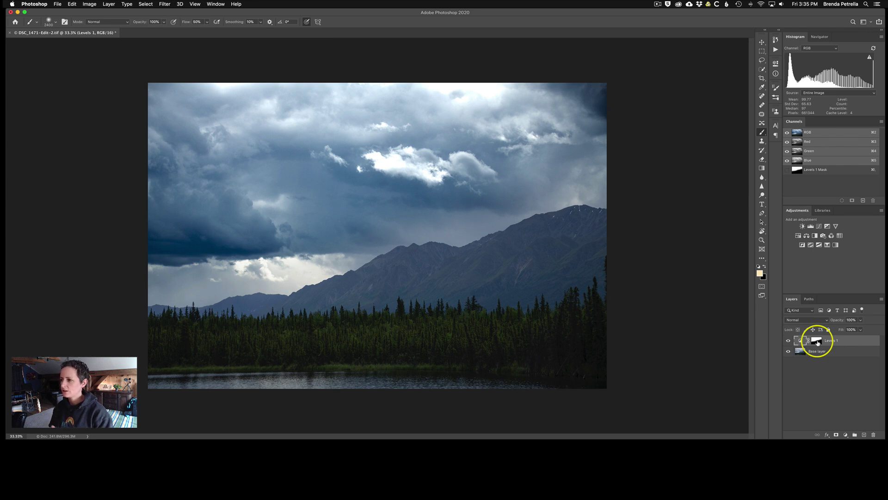
{"action": "left_click", "coordinate": [800, 341]}
{"action": "left_click", "coordinate": [872, 434]}
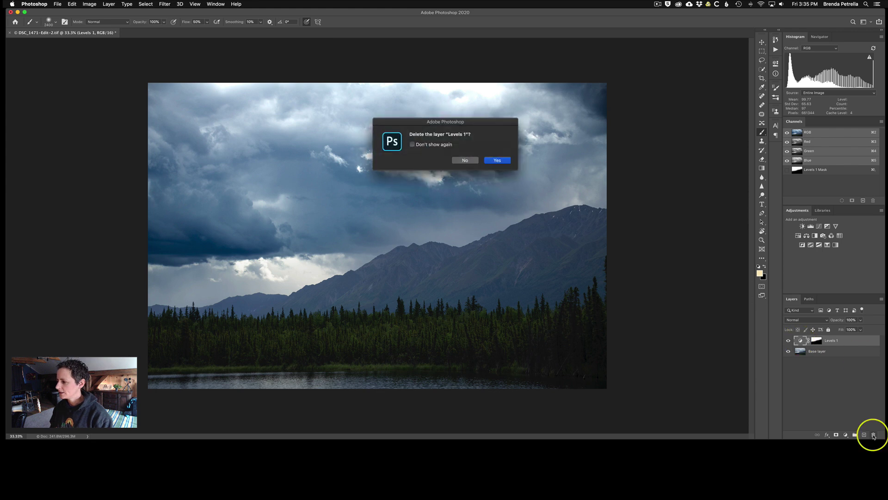
Confirm the deletion and add a new Levels adjustment set to 19, 0.78, 255
{"action": "left_click", "coordinate": [495, 158]}
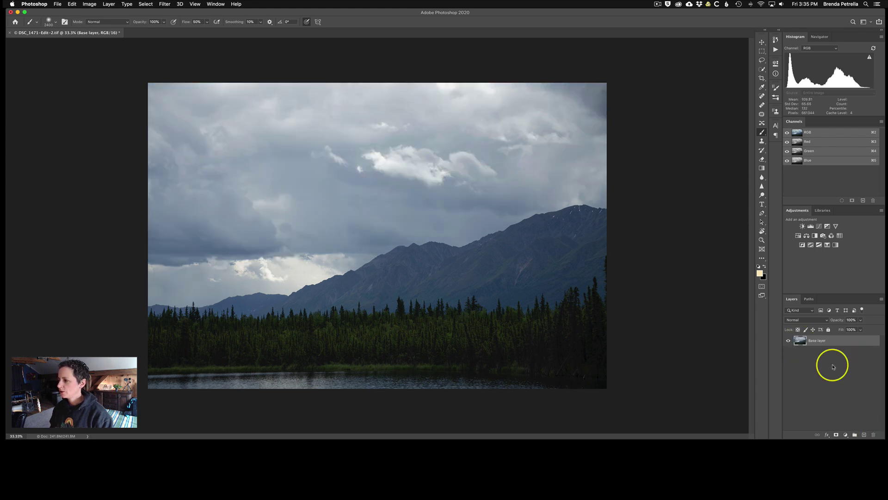
{"action": "left_click", "coordinate": [811, 226]}
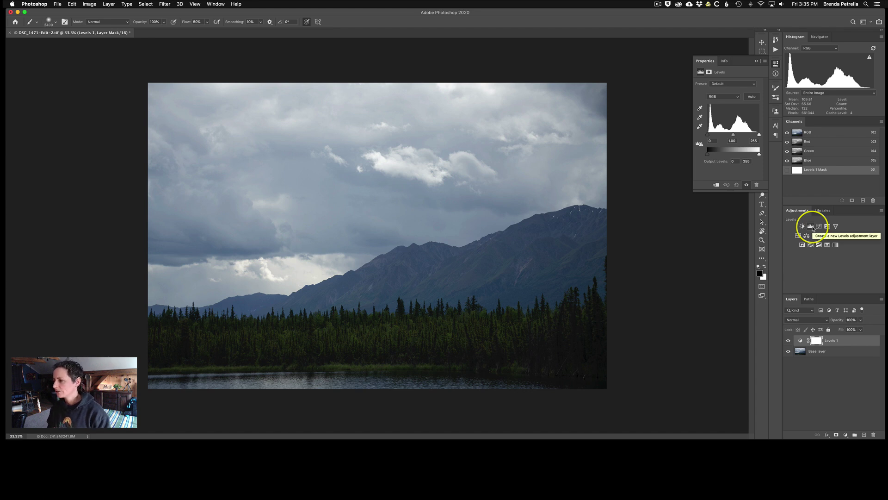
{"action": "left_click_drag", "start_coordinate": [707, 134], "coordinate": [710, 135]}
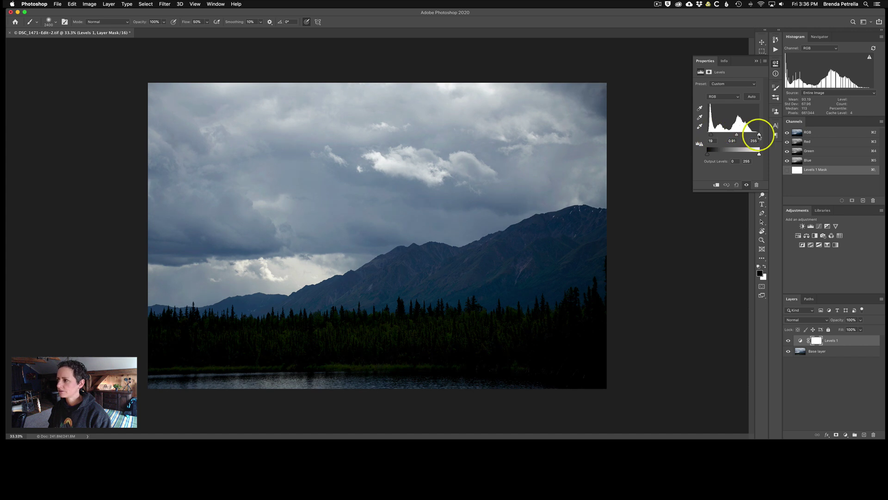
{"action": "left_click_drag", "start_coordinate": [758, 136], "coordinate": [712, 135]}
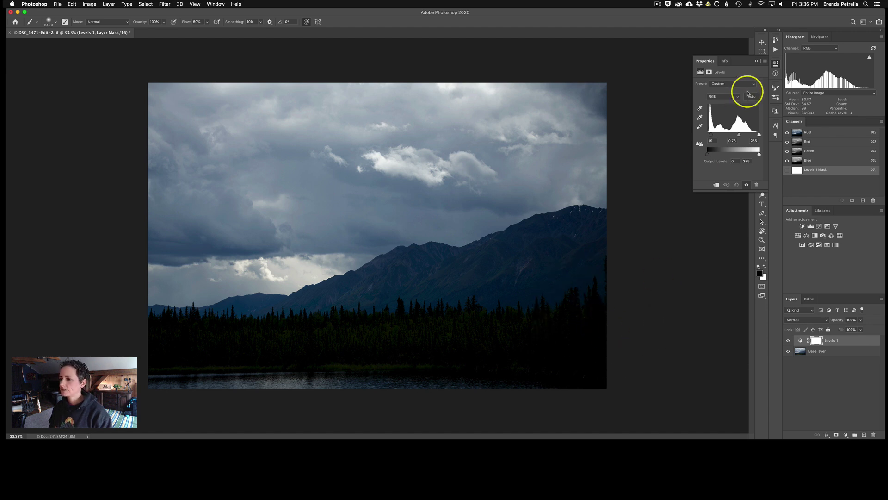
{"action": "left_click", "coordinate": [758, 61]}
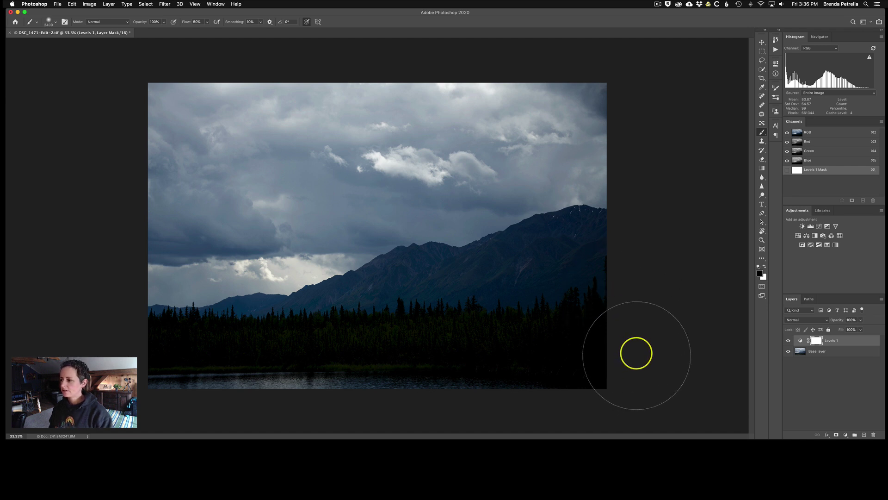
Paint black on the Levels 1 mask over the lower-right trees, shoreline and mountain slope at 1300 px
{"action": "left_click", "coordinate": [50, 22]}
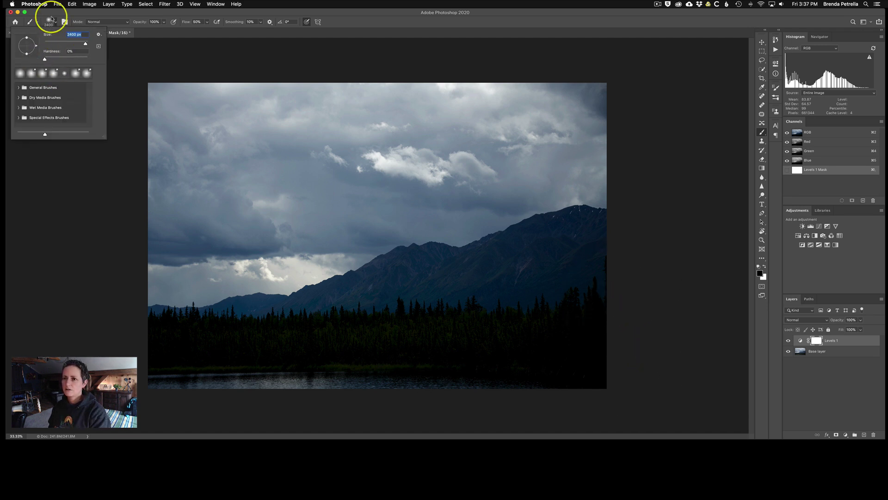
{"action": "left_click", "coordinate": [52, 21]}
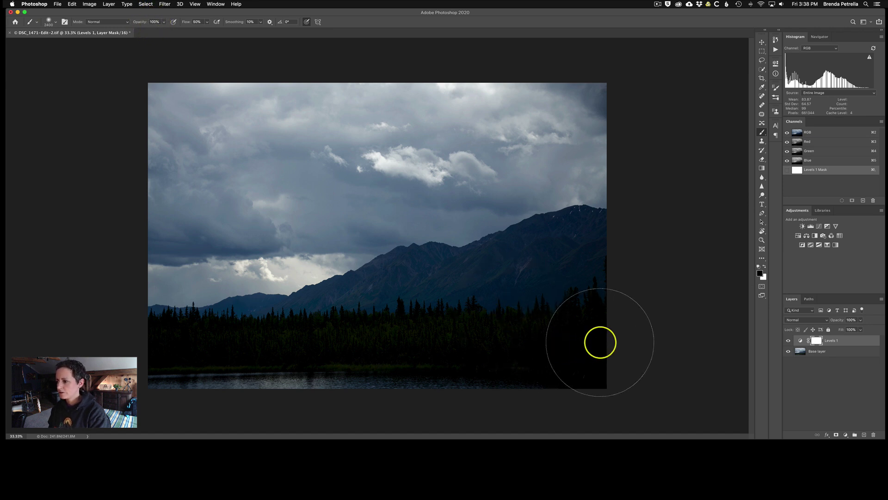
{"action": "mouse_move", "coordinate": [603, 340]}
{"action": "left_mouse_down"}
{"action": "mouse_move", "coordinate": [607, 315]}
{"action": "mouse_move", "coordinate": [606, 359]}
{"action": "mouse_move", "coordinate": [484, 374]}
{"action": "mouse_move", "coordinate": [570, 375]}
{"action": "mouse_move", "coordinate": [504, 370]}
{"action": "mouse_move", "coordinate": [444, 352]}
{"action": "mouse_move", "coordinate": [158, 368]}
{"action": "mouse_move", "coordinate": [321, 358]}
{"action": "mouse_move", "coordinate": [398, 333]}
{"action": "mouse_move", "coordinate": [482, 333]}
{"action": "mouse_move", "coordinate": [542, 313]}
{"action": "mouse_move", "coordinate": [626, 305]}
{"action": "mouse_move", "coordinate": [660, 343]}
{"action": "left_mouse_up"}
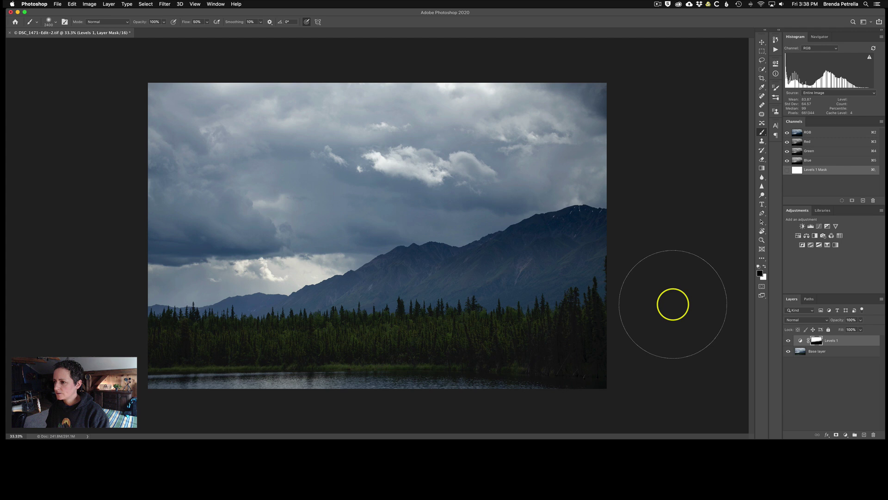
{"action": "key", "text": "bracketleft"}
{"action": "key", "text": "bracketleft"}
{"action": "key", "text": "bracketleft"}
{"action": "key", "text": "bracketleft"}
{"action": "key", "text": "bracketleft"}
{"action": "key", "text": "bracketleft"}
{"action": "key", "text": "bracketleft"}
{"action": "key", "text": "bracketleft"}
{"action": "key", "text": "bracketleft"}
{"action": "key", "text": "bracketleft"}
{"action": "key", "text": "bracketleft"}
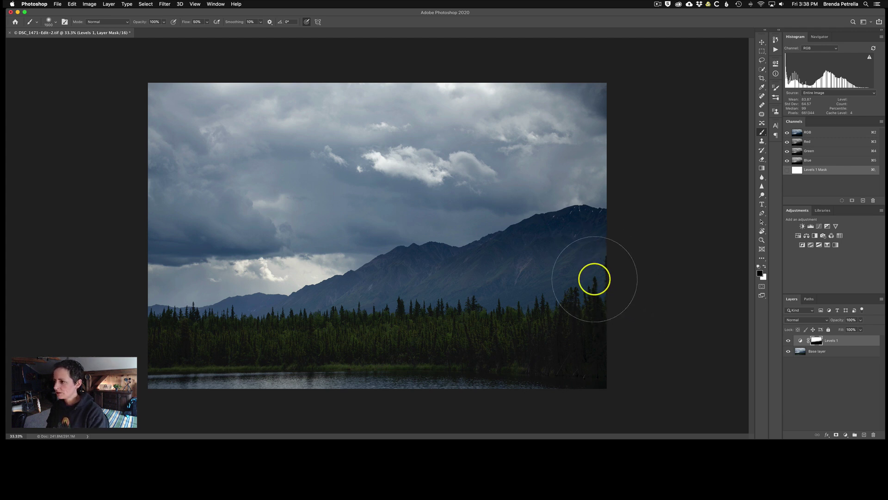
{"action": "mouse_move", "coordinate": [602, 259]}
{"action": "left_mouse_down"}
{"action": "mouse_move", "coordinate": [589, 249]}
{"action": "mouse_move", "coordinate": [532, 258]}
{"action": "mouse_move", "coordinate": [508, 273]}
{"action": "mouse_move", "coordinate": [557, 273]}
{"action": "mouse_move", "coordinate": [537, 301]}
{"action": "mouse_move", "coordinate": [440, 293]}
{"action": "mouse_move", "coordinate": [448, 286]}
{"action": "mouse_move", "coordinate": [398, 296]}
{"action": "mouse_move", "coordinate": [368, 331]}
{"action": "mouse_move", "coordinate": [691, 333]}
{"action": "left_mouse_up"}
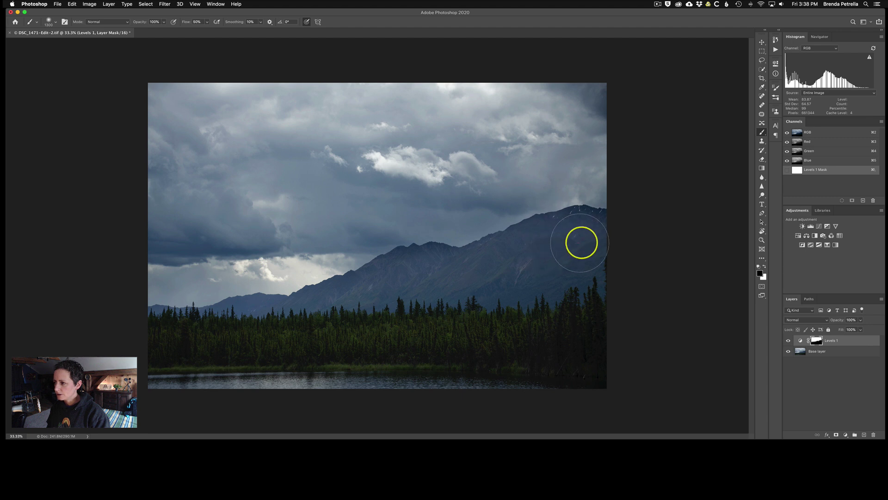
Paint along the mountain ridge on the Levels 1 mask at 70% brush opacity
{"action": "left_click", "coordinate": [151, 22]}
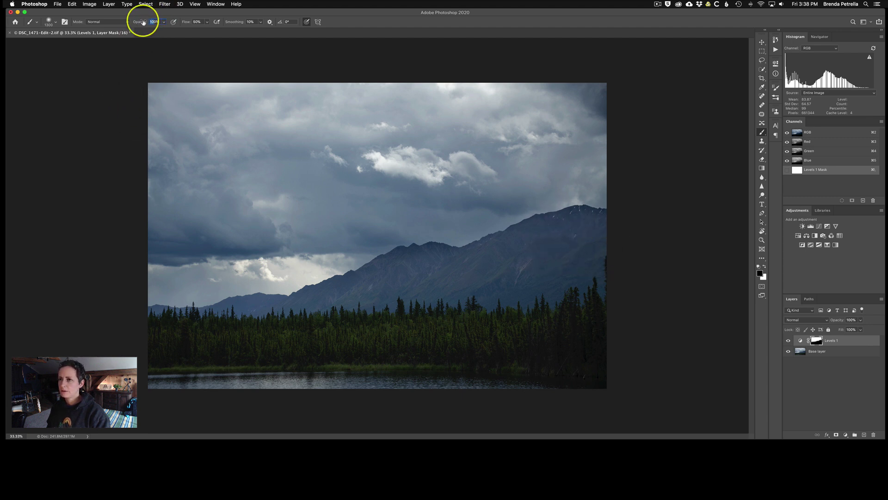
{"action": "type", "text": "70"}
{"action": "key", "text": "Return"}
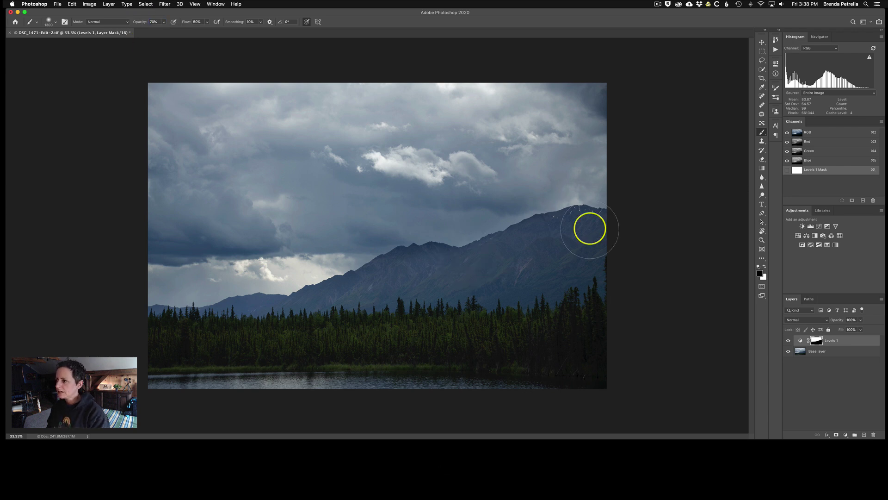
{"action": "mouse_move", "coordinate": [566, 231]}
{"action": "left_mouse_down"}
{"action": "mouse_move", "coordinate": [481, 262]}
{"action": "mouse_move", "coordinate": [422, 266]}
{"action": "mouse_move", "coordinate": [293, 304]}
{"action": "mouse_move", "coordinate": [144, 313]}
{"action": "mouse_move", "coordinate": [228, 376]}
{"action": "mouse_move", "coordinate": [637, 341]}
{"action": "left_mouse_up"}
Compare the result by toggling Levels 1 visibility and its mask on and off
{"action": "left_click", "coordinate": [788, 341]}
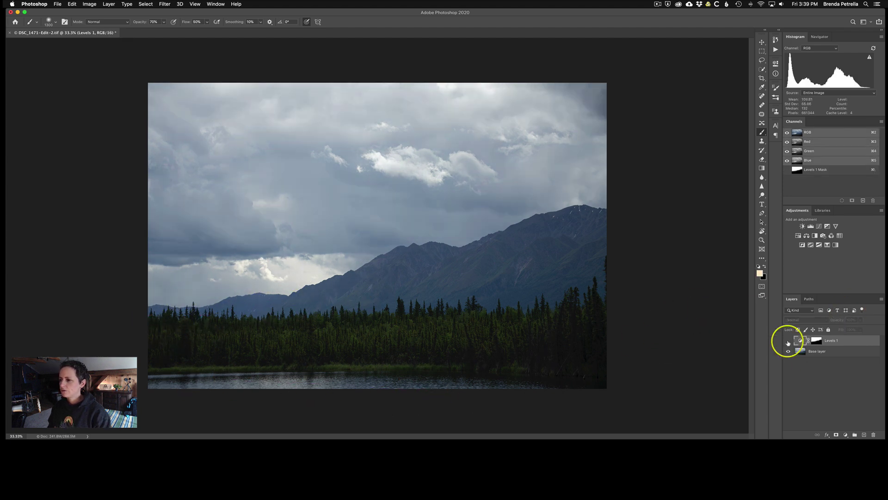
{"action": "left_click", "coordinate": [788, 341]}
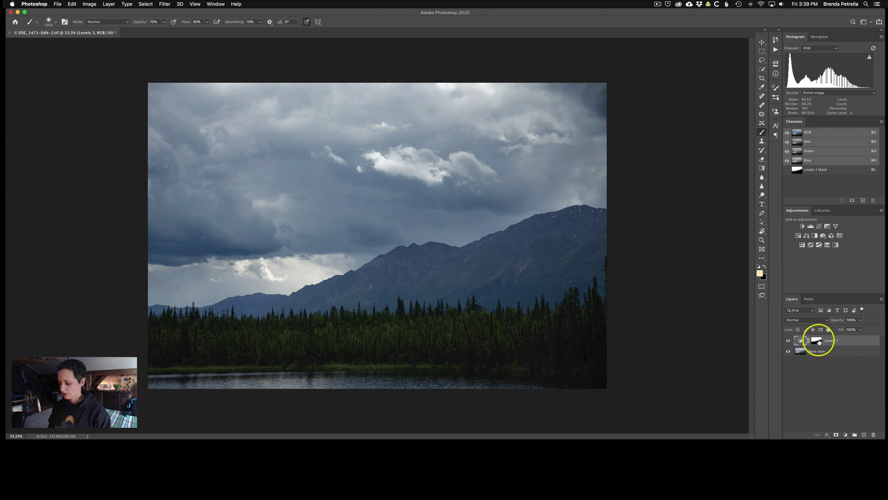
{"action": "left_click", "coordinate": [817, 340], "text": "shift"}
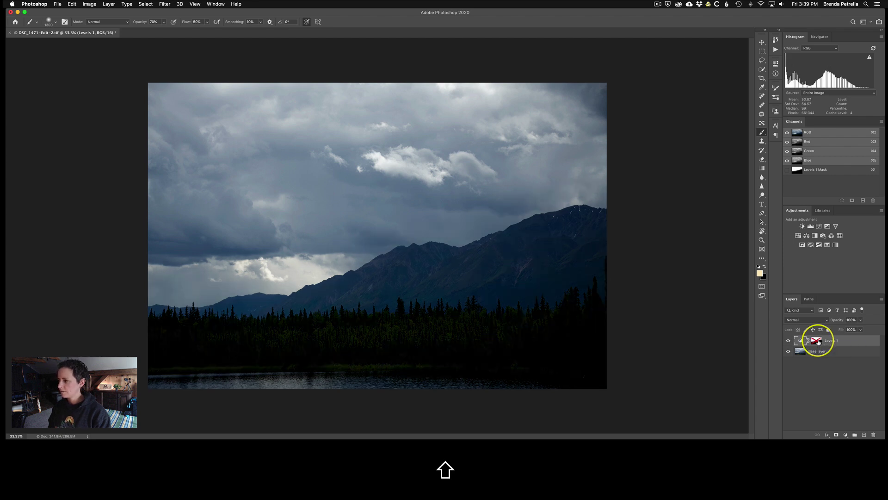
{"action": "left_click", "coordinate": [817, 340], "text": "shift"}
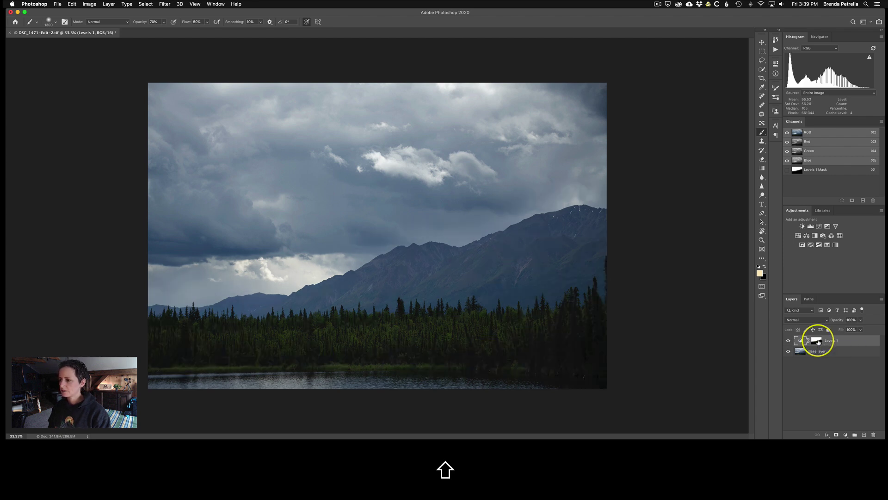
{"action": "left_click", "coordinate": [816, 341], "text": "shift"}
{"action": "left_click", "coordinate": [817, 341], "text": "shift"}
{"action": "left_click", "coordinate": [788, 341]}
{"action": "left_click", "coordinate": [788, 341]}
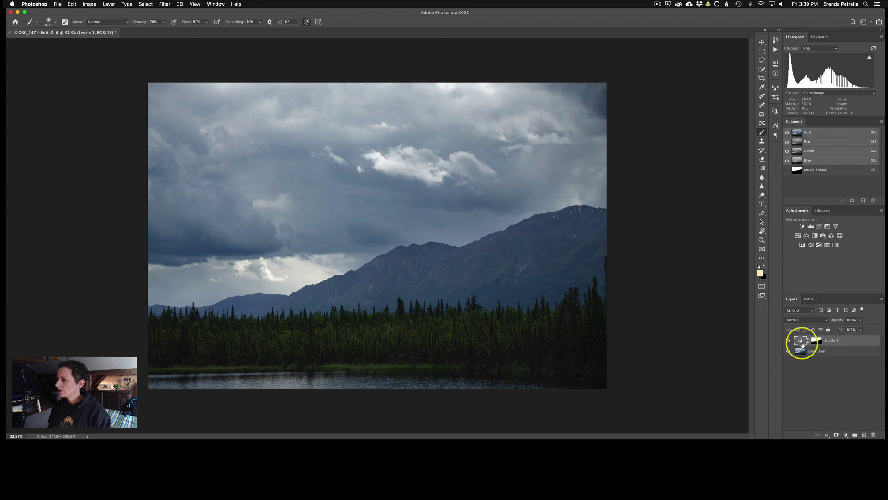
Add a Levels 2 adjustment with white point 252, then invert its mask to black
{"action": "left_click", "coordinate": [811, 226]}
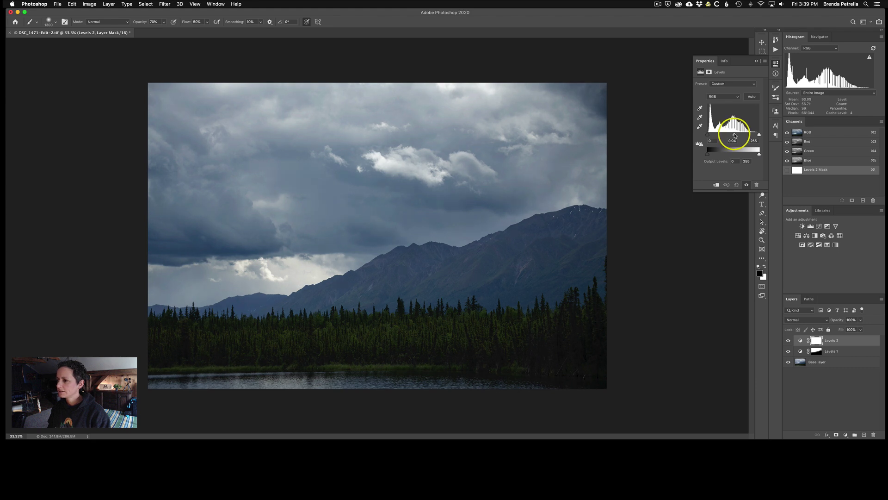
{"action": "left_click_drag", "start_coordinate": [759, 134], "coordinate": [709, 137]}
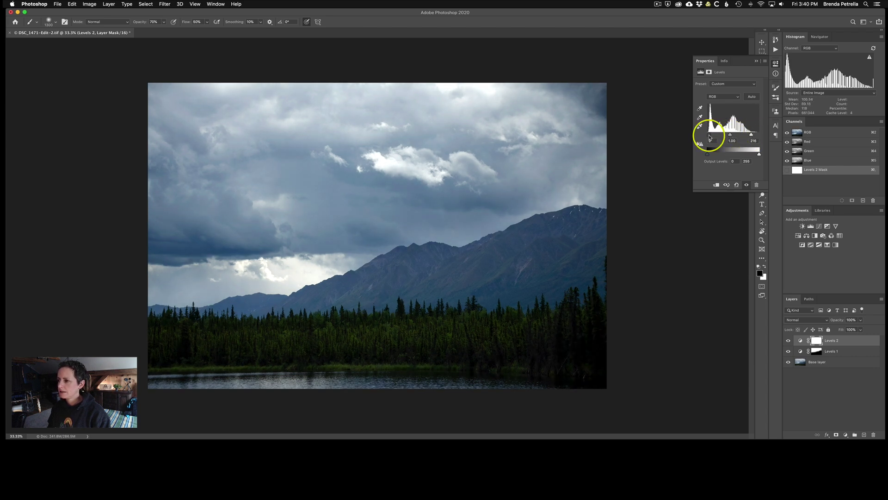
{"action": "left_click", "coordinate": [757, 60]}
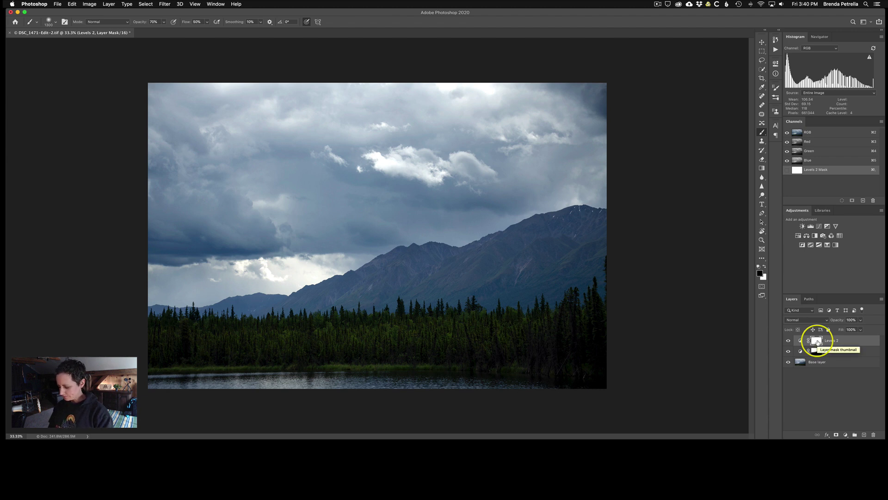
{"action": "key", "text": "super+i"}
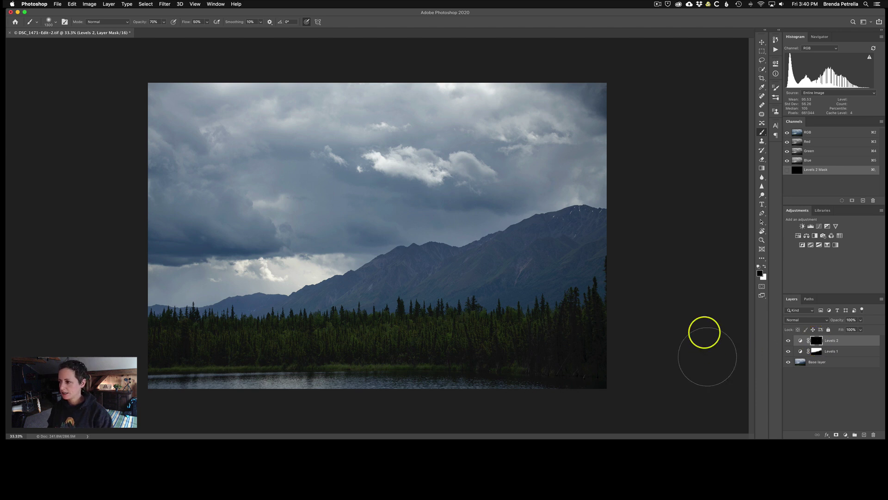
Paint white at 100% opacity on the Levels 2 mask over the mountains and left horizon, shrinking the brush
{"action": "left_click", "coordinate": [764, 266]}
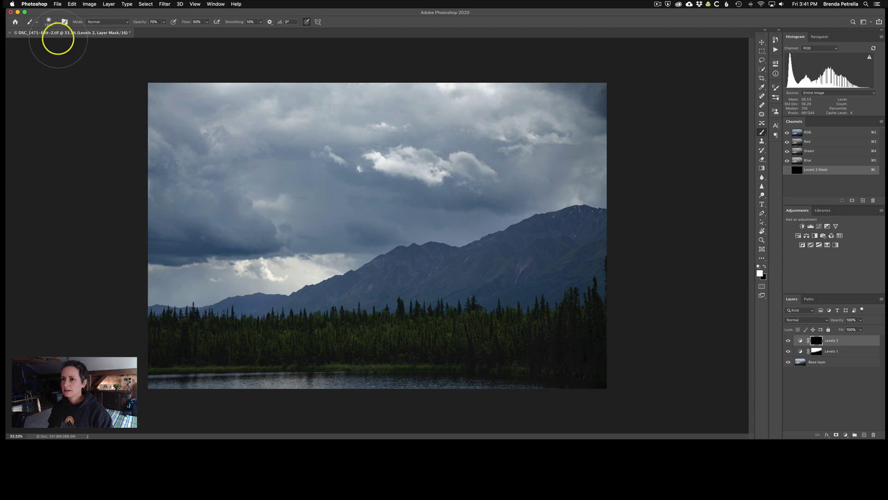
{"action": "left_click", "coordinate": [154, 22]}
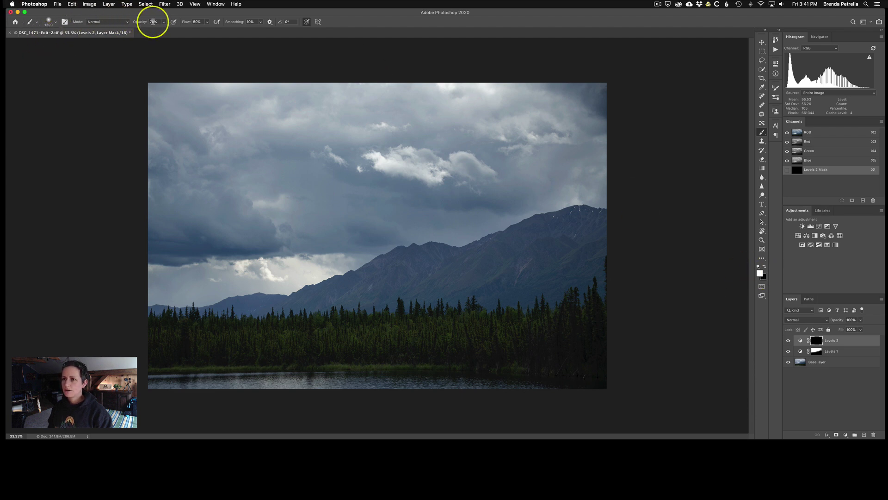
{"action": "type", "text": "100"}
{"action": "key", "text": "Return"}
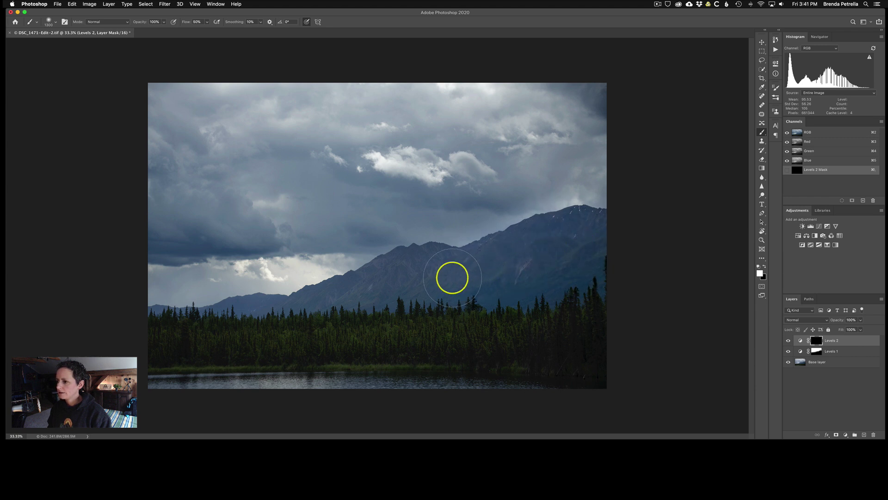
{"action": "key", "text": "bracketleft"}
{"action": "key", "text": "bracketleft"}
{"action": "key", "text": "bracketleft"}
{"action": "mouse_move", "coordinate": [450, 274]}
{"action": "left_mouse_down"}
{"action": "mouse_move", "coordinate": [440, 268]}
{"action": "mouse_move", "coordinate": [364, 290]}
{"action": "left_mouse_up"}
{"action": "key", "text": "bracketleft"}
{"action": "key", "text": "bracketleft"}
{"action": "key", "text": "bracketleft"}
{"action": "key", "text": "bracketleft"}
{"action": "key", "text": "bracketleft"}
{"action": "key", "text": "bracketleft"}
{"action": "key", "text": "bracketleft"}
{"action": "key", "text": "bracketleft"}
{"action": "mouse_move", "coordinate": [309, 300]}
{"action": "left_mouse_down"}
{"action": "mouse_move", "coordinate": [275, 312]}
{"action": "mouse_move", "coordinate": [196, 311]}
{"action": "left_mouse_up"}
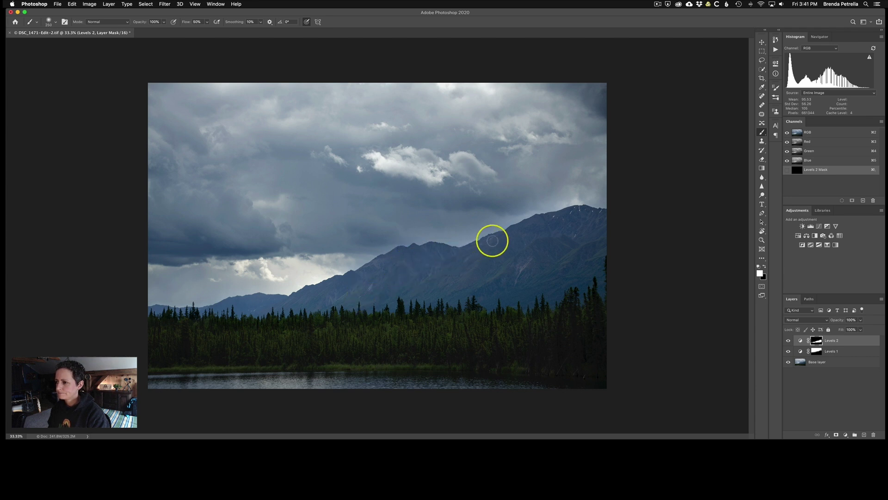
Zoom in and toggle Levels 2 visibility to compare before and after
{"action": "key", "text": "super+plus"}
{"action": "left_click", "coordinate": [800, 341]}
{"action": "left_click", "coordinate": [788, 340]}
{"action": "left_click", "coordinate": [788, 340]}
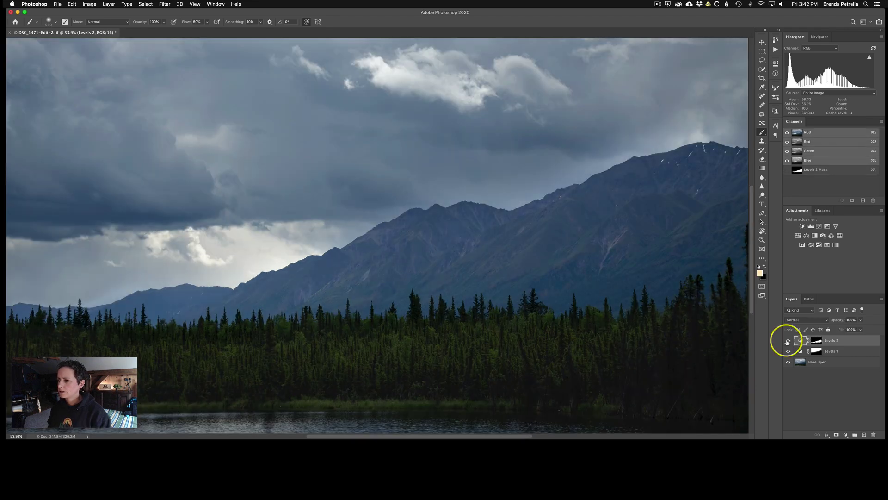
{"action": "left_click", "coordinate": [787, 341]}
{"action": "left_click", "coordinate": [788, 340]}
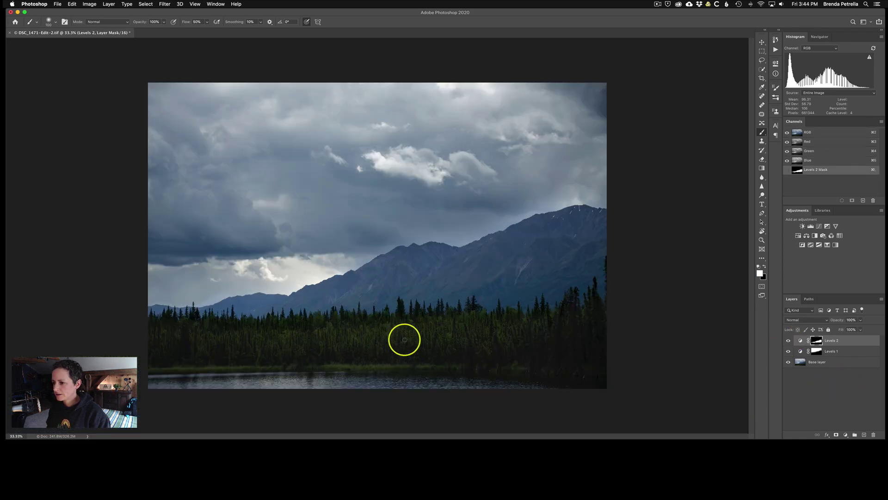
Add a Brightness/Contrast adjustment above Levels 2 and raise its brightness slightly
{"action": "left_click", "coordinate": [802, 226]}
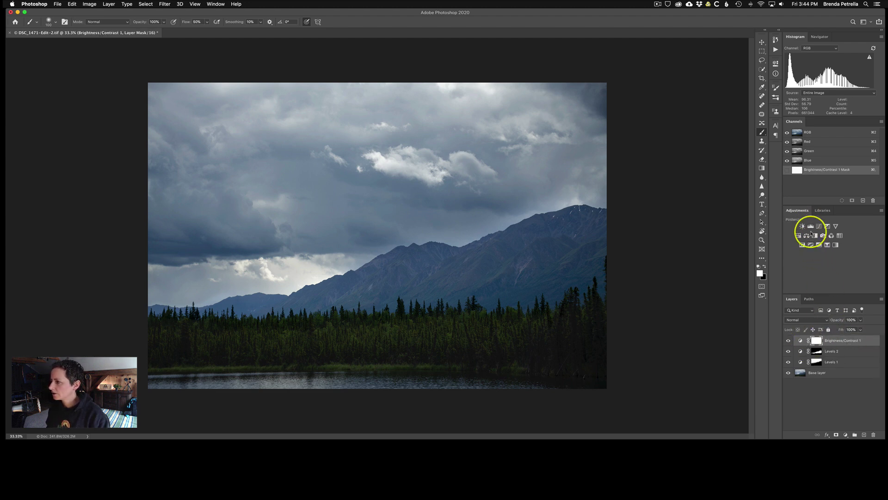
{"action": "left_click", "coordinate": [801, 342]}
{"action": "double_click", "coordinate": [801, 345]}
{"action": "mouse_move", "coordinate": [728, 101]}
{"action": "left_mouse_down"}
{"action": "mouse_move", "coordinate": [739, 101]}
{"action": "mouse_move", "coordinate": [728, 103]}
{"action": "left_mouse_up"}
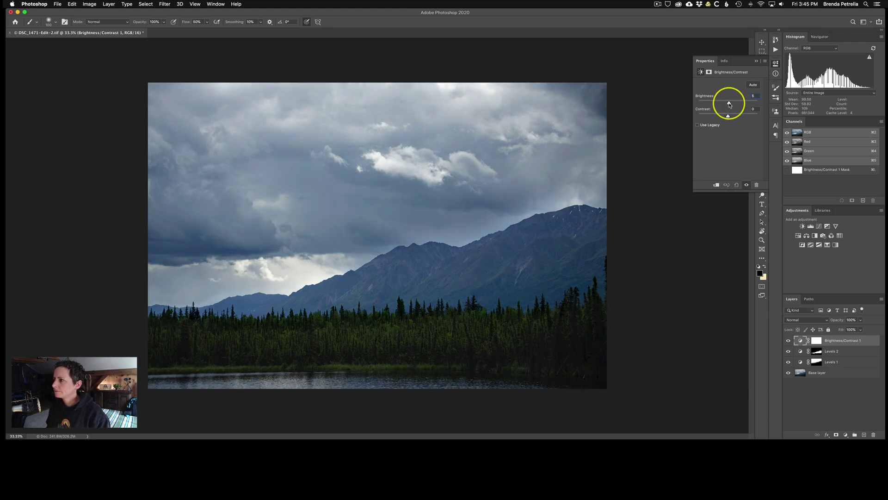
Compare against the previous state, then nudge Brightness up to 16
{"action": "left_click", "coordinate": [747, 185]}
{"action": "left_click", "coordinate": [746, 185]}
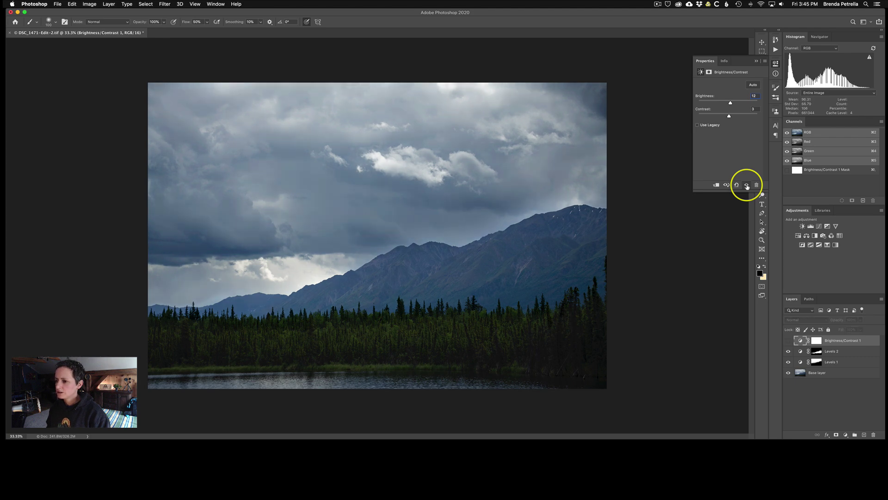
{"action": "left_click", "coordinate": [746, 185]}
{"action": "left_click", "coordinate": [746, 185]}
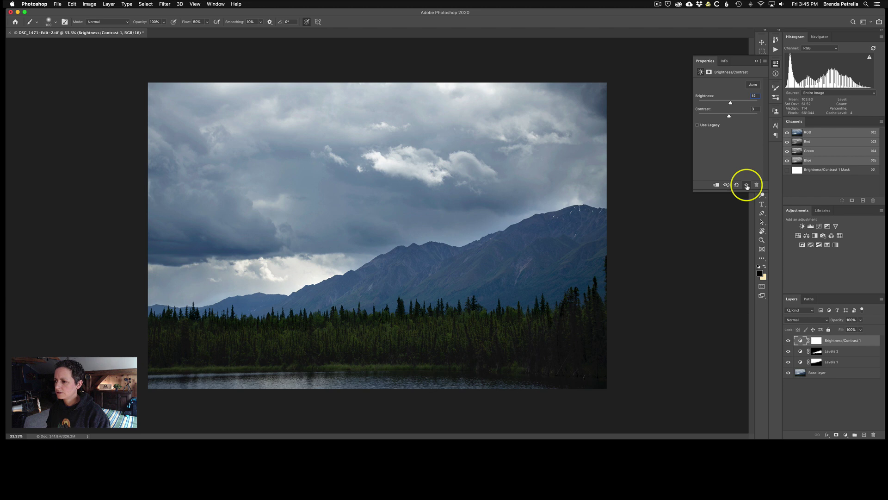
{"action": "left_click_drag", "start_coordinate": [730, 103], "coordinate": [732, 102]}
{"action": "left_click", "coordinate": [757, 61]}
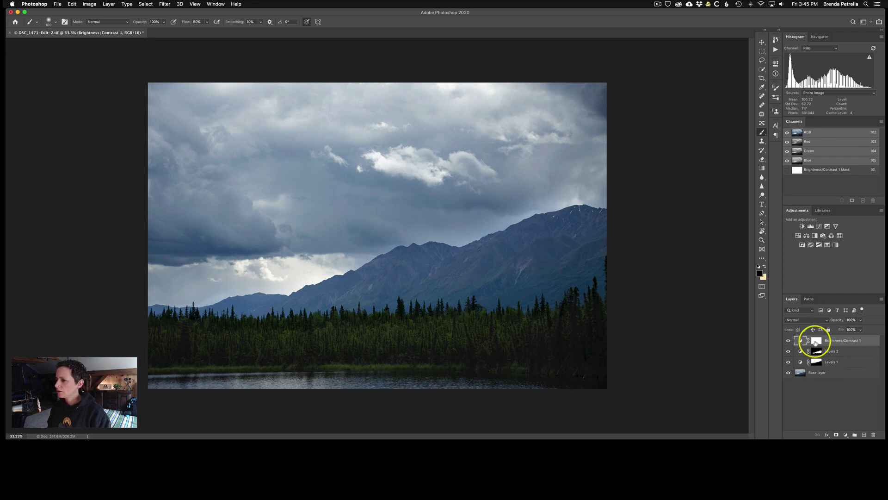
Paint black across the sky on the Brightness/Contrast 1 mask with a large soft brush
{"action": "left_click", "coordinate": [760, 273]}
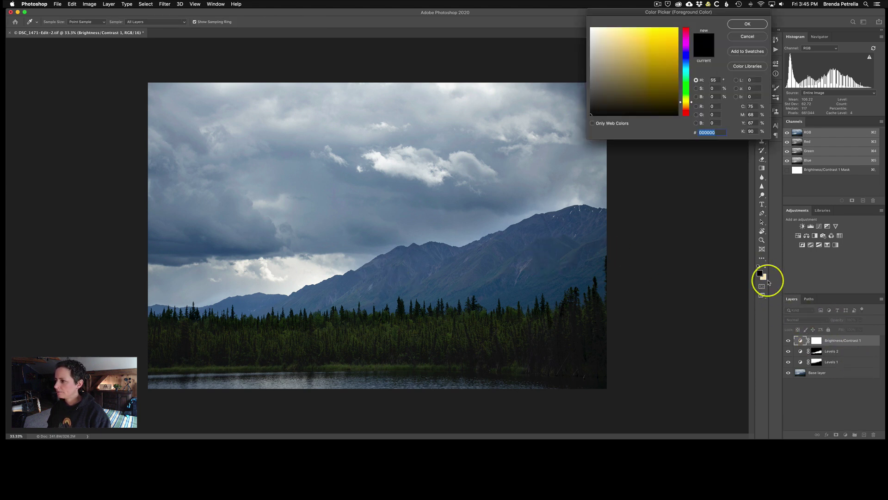
{"action": "key", "text": "Escape"}
{"action": "left_click", "coordinate": [817, 341]}
{"action": "key", "text": "x"}
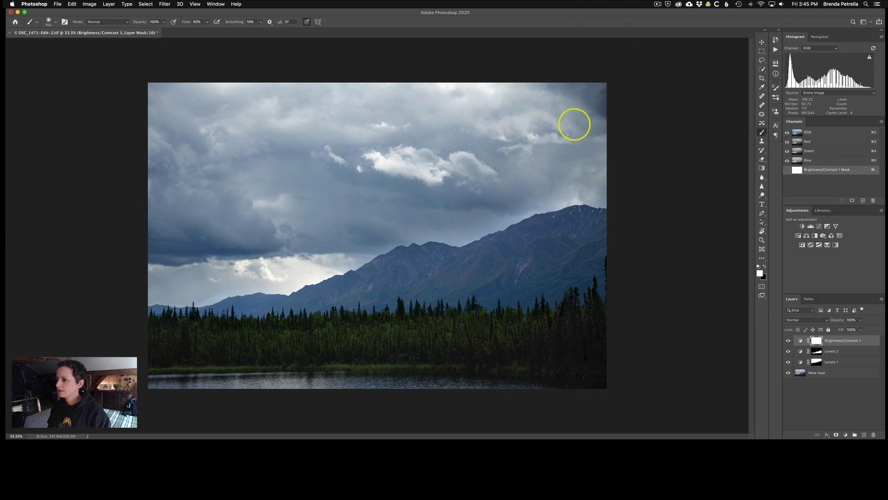
{"action": "left_click", "coordinate": [764, 267]}
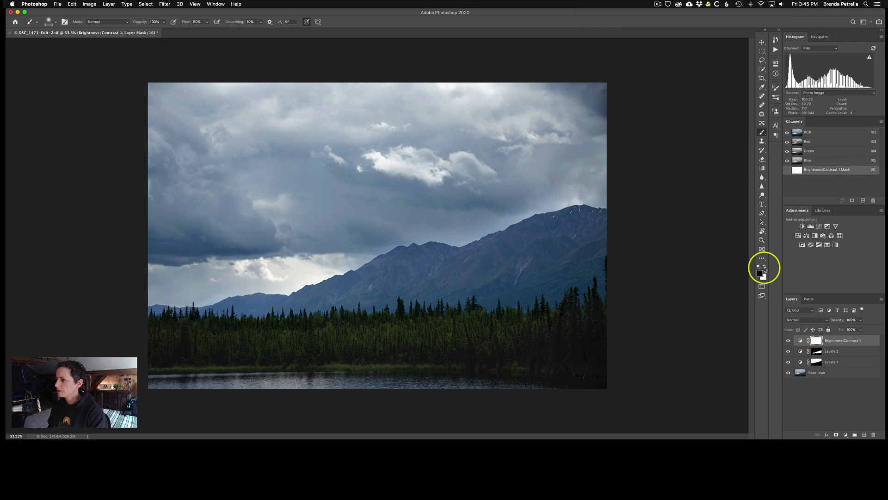
{"action": "mouse_move", "coordinate": [546, 185]}
{"action": "left_mouse_down"}
{"action": "mouse_move", "coordinate": [432, 166]}
{"action": "mouse_move", "coordinate": [470, 125]}
{"action": "mouse_move", "coordinate": [202, 148]}
{"action": "mouse_move", "coordinate": [286, 232]}
{"action": "left_mouse_up"}
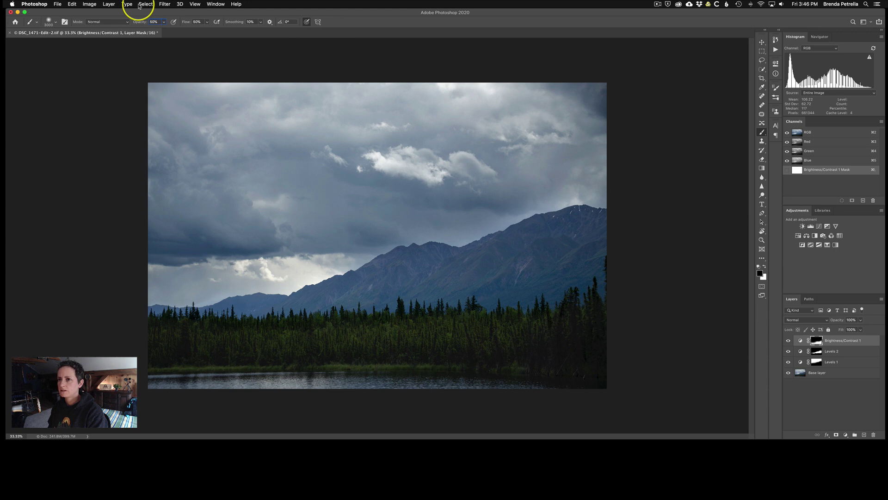
{"action": "key", "text": "bracketleft"}
{"action": "key", "text": "bracketleft"}
{"action": "key", "text": "bracketleft"}
{"action": "key", "text": "bracketleft"}
{"action": "key", "text": "bracketleft"}
{"action": "key", "text": "bracketleft"}
{"action": "key", "text": "bracketleft"}
{"action": "key", "text": "bracketleft"}
{"action": "key", "text": "bracketleft"}
{"action": "key", "text": "bracketleft"}
{"action": "key", "text": "bracketleft"}
{"action": "key", "text": "bracketleft"}
{"action": "key", "text": "bracketleft"}
{"action": "key", "text": "bracketleft"}
{"action": "key", "text": "bracketleft"}
{"action": "key", "text": "bracketleft"}
{"action": "key", "text": "bracketleft"}
{"action": "key", "text": "bracketleft"}
{"action": "key", "text": "bracketleft"}
{"action": "key", "text": "bracketleft"}
{"action": "key", "text": "bracketleft"}
{"action": "key", "text": "bracketleft"}
{"action": "key", "text": "bracketleft"}
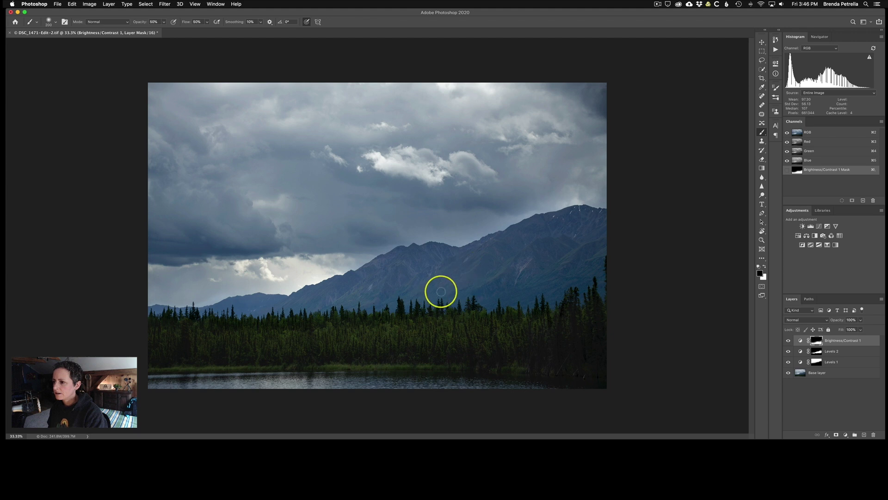
Toggle Brightness/Contrast 1 visibility to compare, then add a Curves adjustment above it
{"action": "left_click", "coordinate": [786, 342]}
{"action": "left_click", "coordinate": [787, 341]}
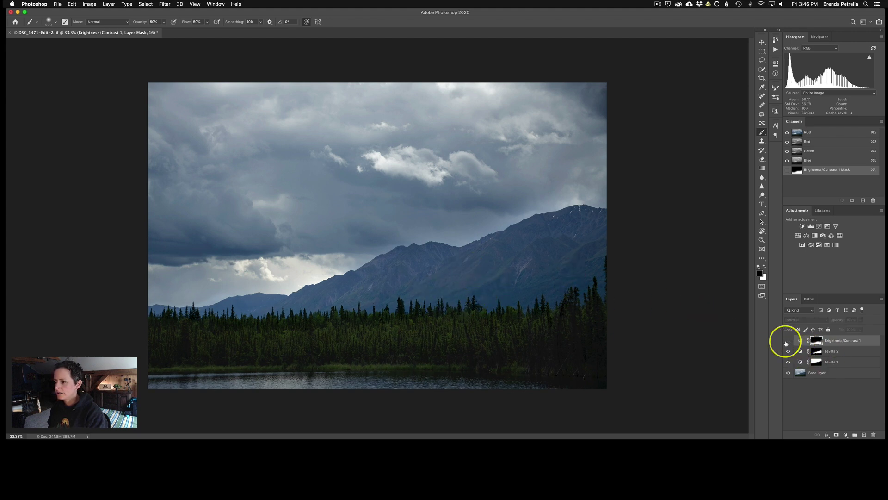
{"action": "left_click", "coordinate": [787, 342]}
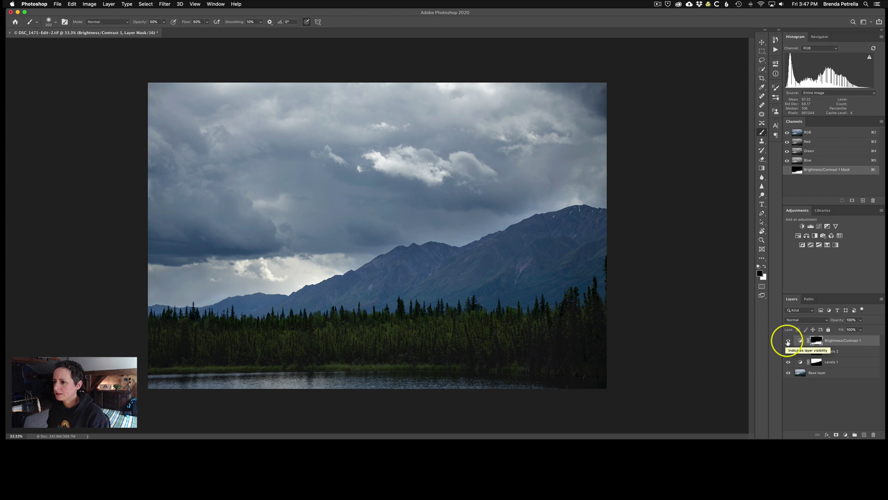
{"action": "left_click", "coordinate": [819, 226]}
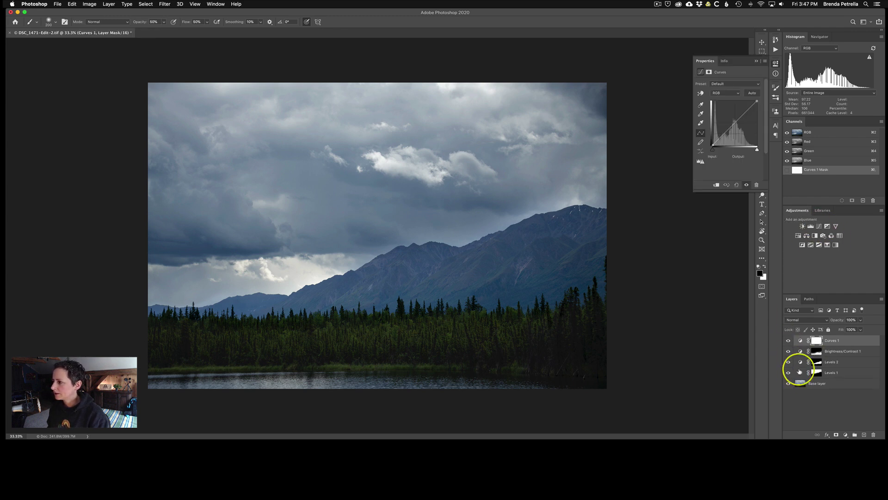
Pull the Curves midtones down and add an upper point to hold the highlights
{"action": "left_click_drag", "start_coordinate": [734, 126], "coordinate": [724, 135]}
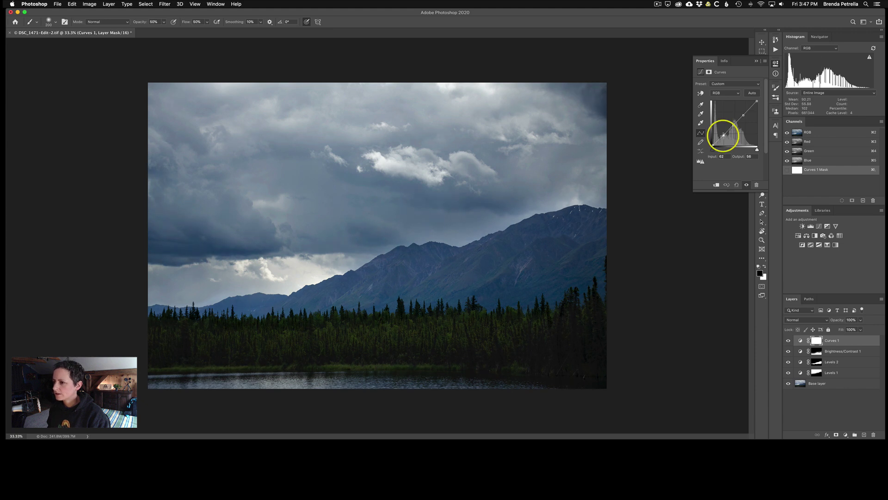
{"action": "left_click_drag", "start_coordinate": [744, 114], "coordinate": [744, 113]}
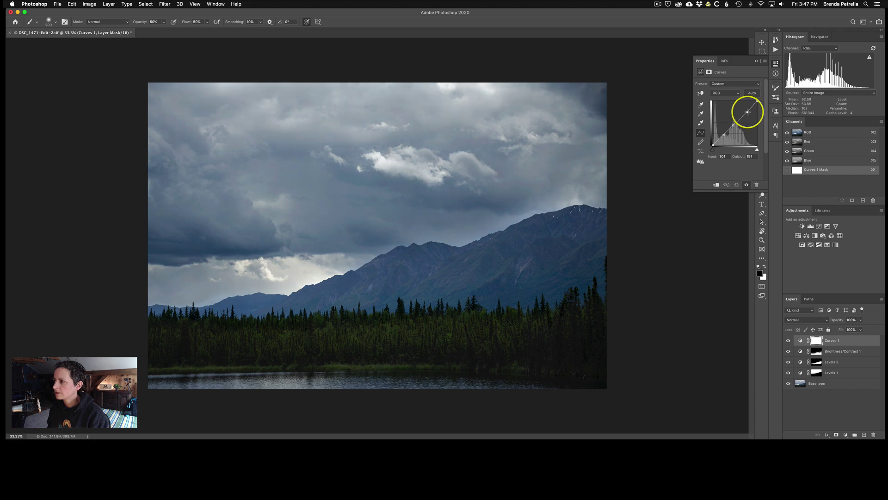
{"action": "left_click", "coordinate": [757, 61]}
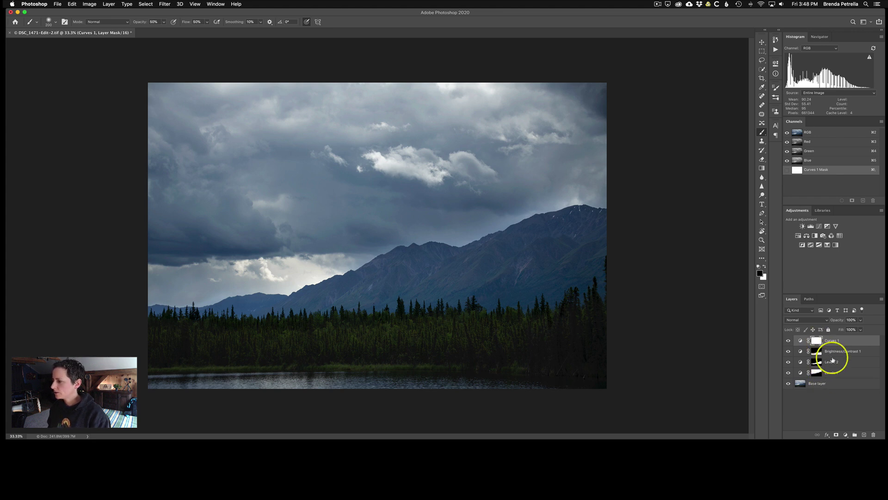
Paint black at 100% opacity with a larger brush over the right-side trees and mountain
{"action": "key", "text": "bracketright"}
{"action": "key", "text": "bracketright"}
{"action": "key", "text": "bracketright"}
{"action": "key", "text": "bracketright"}
{"action": "key", "text": "bracketright"}
{"action": "key", "text": "bracketright"}
{"action": "key", "text": "bracketright"}
{"action": "key", "text": "bracketright"}
{"action": "key", "text": "bracketright"}
{"action": "key", "text": "bracketright"}
{"action": "key", "text": "bracketright"}
{"action": "key", "text": "bracketright"}
{"action": "key", "text": "bracketright"}
{"action": "key", "text": "bracketright"}
{"action": "key", "text": "bracketright"}
{"action": "key", "text": "bracketright"}
{"action": "key", "text": "bracketright"}
{"action": "key", "text": "bracketright"}
{"action": "key", "text": "bracketright"}
{"action": "key", "text": "bracketright"}
{"action": "key", "text": "bracketright"}
{"action": "key", "text": "bracketright"}
{"action": "key", "text": "bracketright"}
{"action": "key", "text": "0"}
{"action": "mouse_move", "coordinate": [594, 269]}
{"action": "left_mouse_down"}
{"action": "mouse_move", "coordinate": [592, 347]}
{"action": "mouse_move", "coordinate": [599, 272]}
{"action": "mouse_move", "coordinate": [584, 258]}
{"action": "mouse_move", "coordinate": [384, 314]}
{"action": "mouse_move", "coordinate": [326, 358]}
{"action": "mouse_move", "coordinate": [583, 326]}
{"action": "mouse_move", "coordinate": [456, 372]}
{"action": "mouse_move", "coordinate": [541, 318]}
{"action": "mouse_move", "coordinate": [376, 373]}
{"action": "mouse_move", "coordinate": [361, 339]}
{"action": "mouse_move", "coordinate": [198, 367]}
{"action": "mouse_move", "coordinate": [255, 347]}
{"action": "mouse_move", "coordinate": [180, 363]}
{"action": "mouse_move", "coordinate": [434, 376]}
{"action": "mouse_move", "coordinate": [572, 349]}
{"action": "mouse_move", "coordinate": [555, 353]}
{"action": "mouse_move", "coordinate": [587, 271]}
{"action": "mouse_move", "coordinate": [588, 319]}
{"action": "mouse_move", "coordinate": [519, 328]}
{"action": "mouse_move", "coordinate": [417, 300]}
{"action": "mouse_move", "coordinate": [710, 274]}
{"action": "left_mouse_up"}
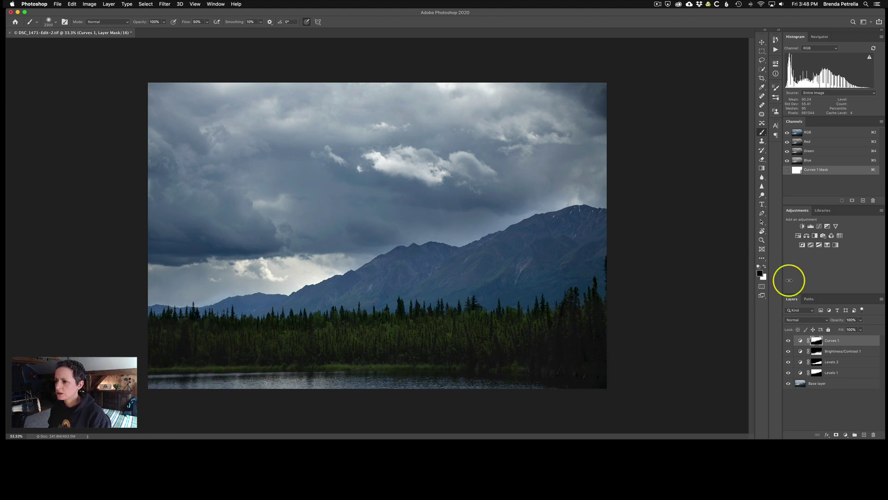
Reduce the brush from 2200 to 1600 px, leaving the foreground colour unchanged
{"action": "left_click", "coordinate": [153, 21]}
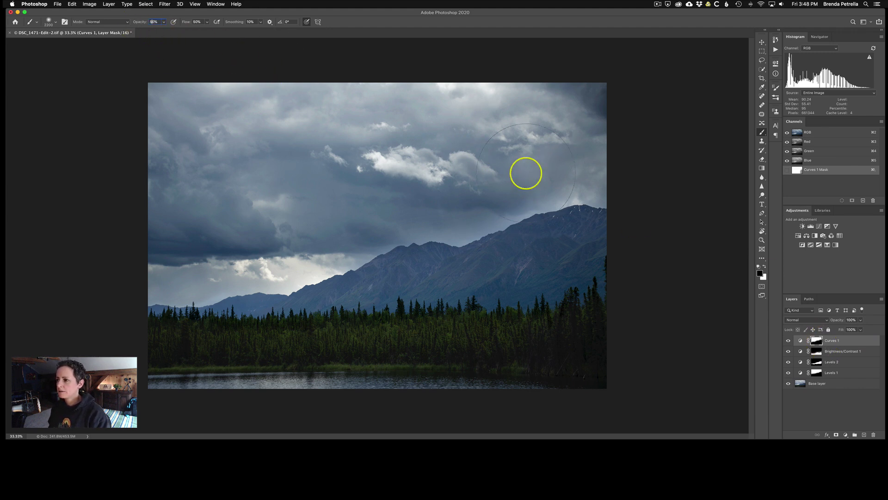
{"action": "left_click", "coordinate": [760, 273]}
{"action": "left_click", "coordinate": [745, 27]}
{"action": "key", "text": "bracketleft"}
{"action": "key", "text": "bracketleft"}
{"action": "key", "text": "bracketleft"}
{"action": "key", "text": "bracketleft"}
{"action": "key", "text": "bracketleft"}
{"action": "key", "text": "bracketleft"}
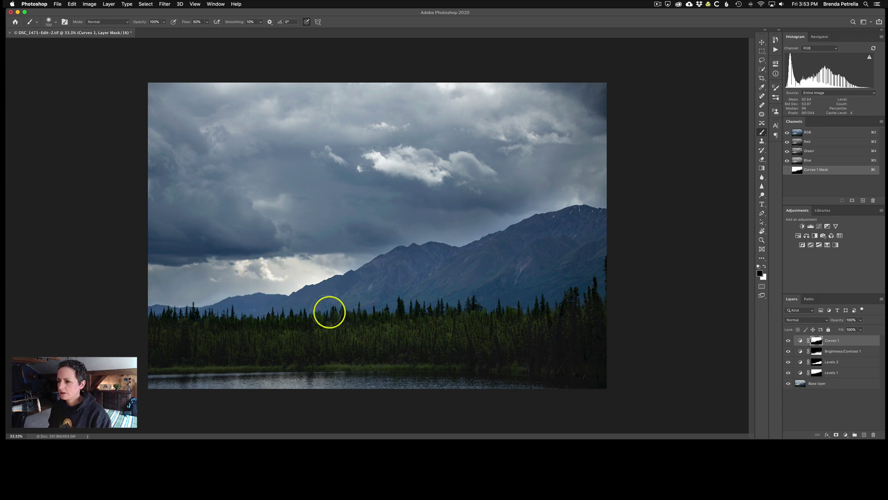
Add a new Layer 1 above Curves 1 and pick a pale cream foreground colour
{"action": "left_click", "coordinate": [863, 435]}
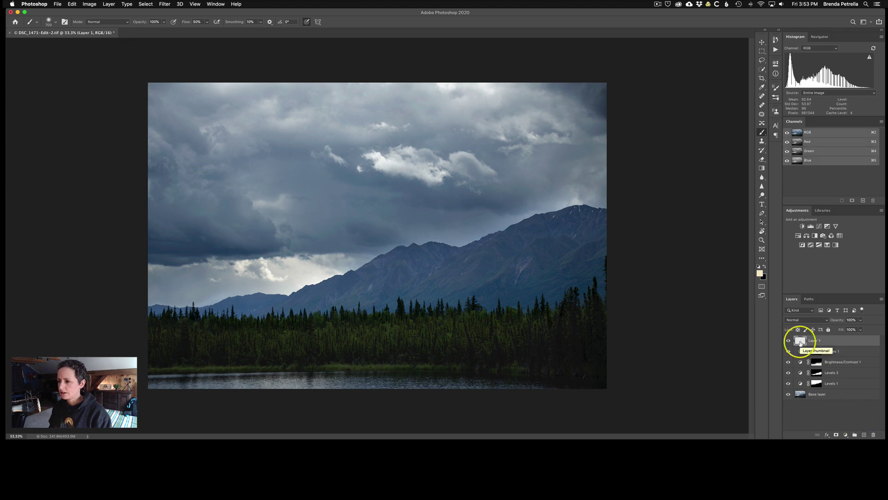
{"action": "left_click", "coordinate": [760, 274]}
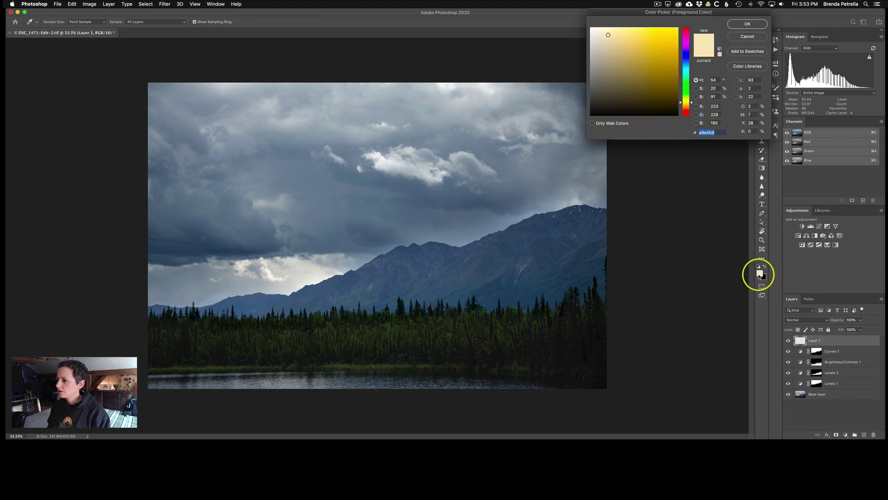
{"action": "left_click_drag", "start_coordinate": [619, 43], "coordinate": [611, 33]}
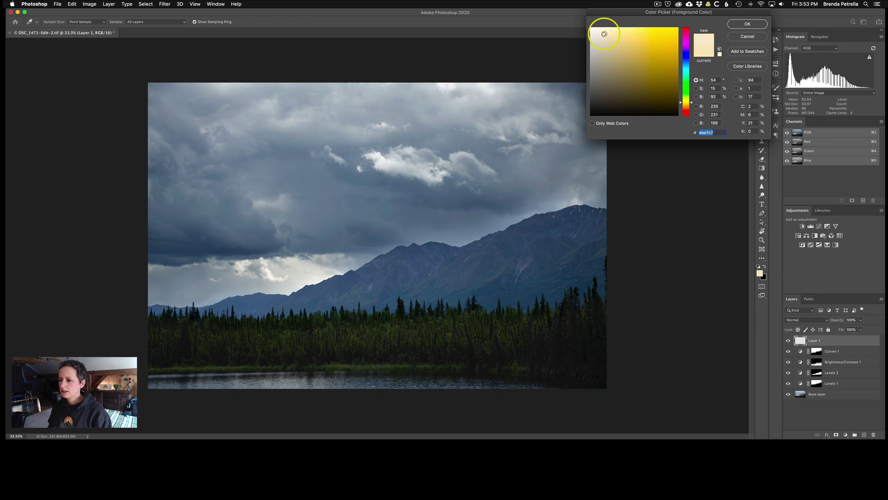
{"action": "left_click", "coordinate": [750, 24]}
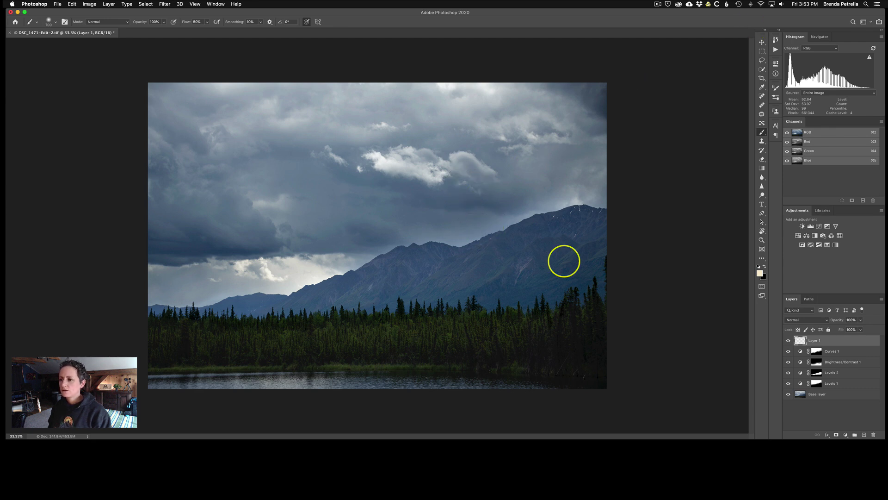
Test a cream stroke across the mountain base and undo it
{"action": "mouse_move", "coordinate": [300, 249]}
{"action": "left_mouse_down"}
{"action": "mouse_move", "coordinate": [238, 272]}
{"action": "mouse_move", "coordinate": [298, 271]}
{"action": "mouse_move", "coordinate": [388, 295]}
{"action": "left_mouse_up"}
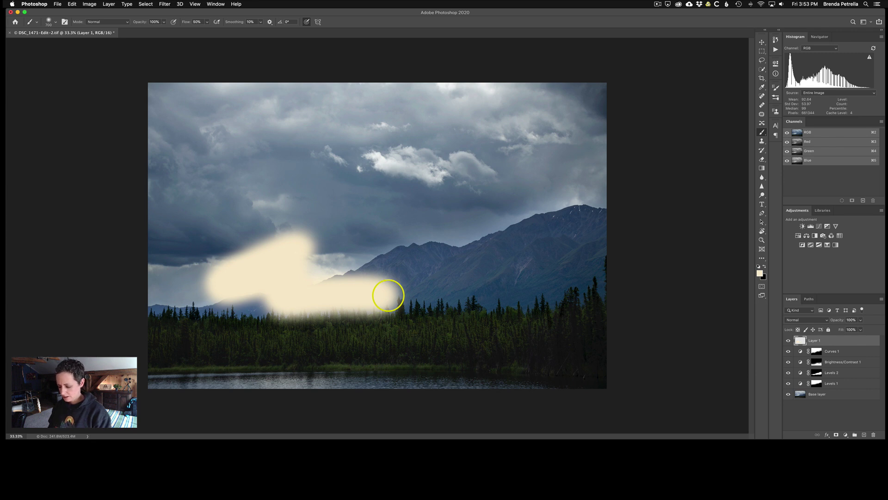
{"action": "key", "text": "super+z"}
{"action": "left_click", "coordinate": [122, 22]}
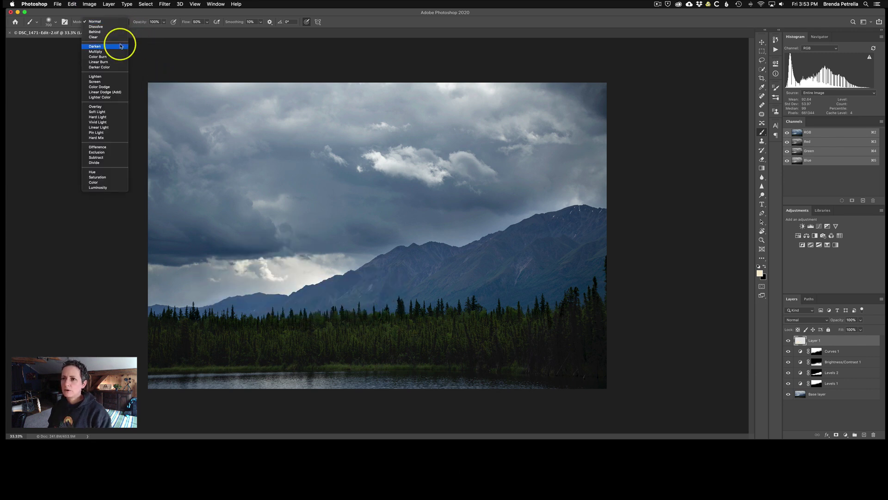
Paint Soft Light cream at 2% opacity over the left mountain and treeline
{"action": "left_click", "coordinate": [95, 111]}
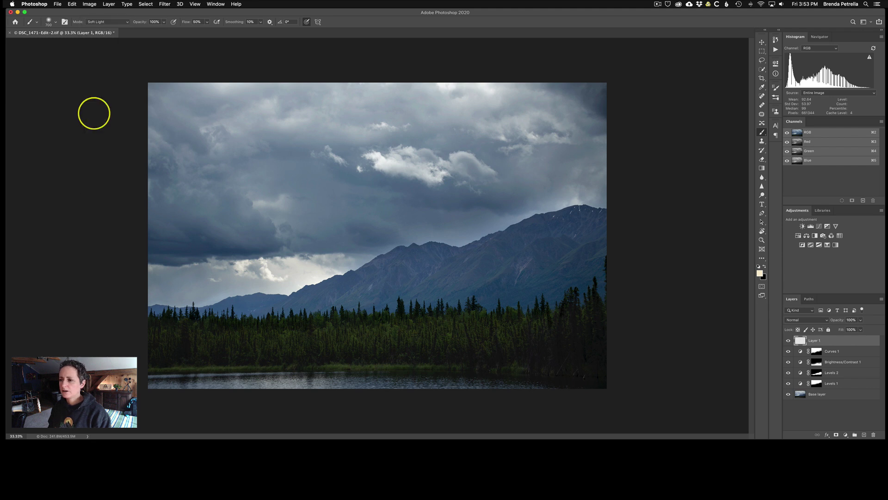
{"action": "left_click", "coordinate": [155, 22]}
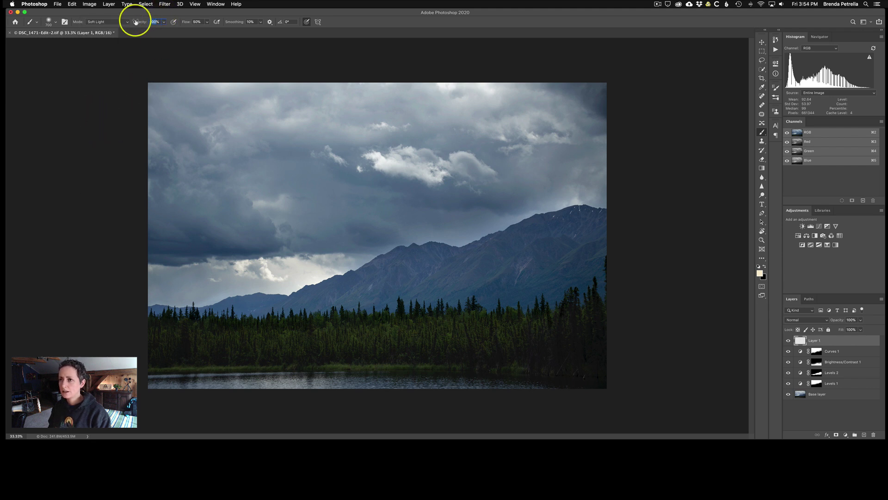
{"action": "type", "text": "2"}
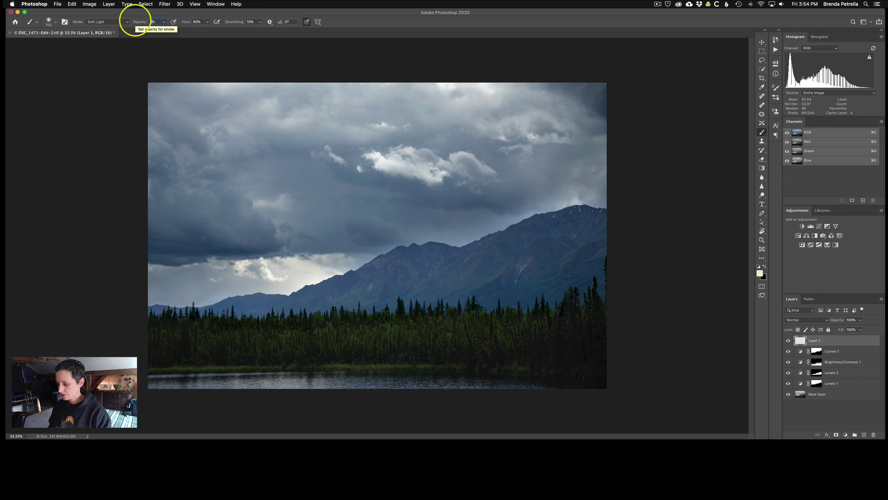
{"action": "key", "text": "Return"}
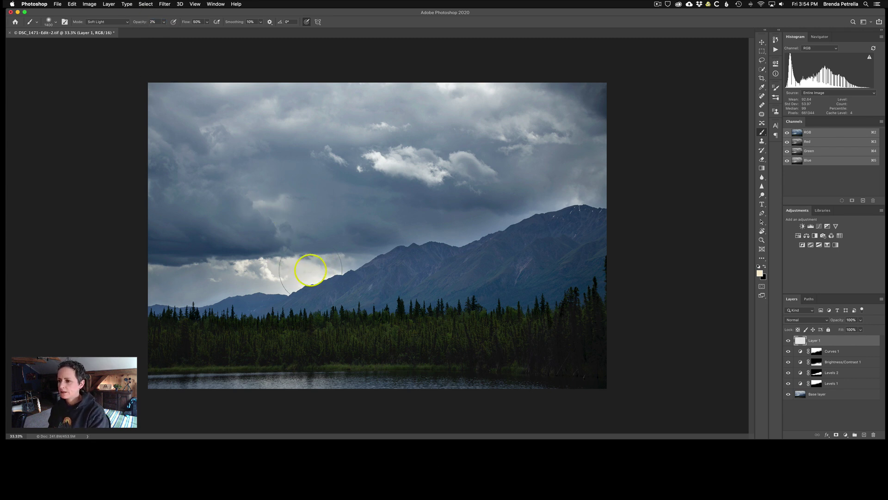
{"action": "mouse_move", "coordinate": [246, 282]}
{"action": "left_mouse_down"}
{"action": "mouse_move", "coordinate": [259, 297]}
{"action": "mouse_move", "coordinate": [328, 303]}
{"action": "mouse_move", "coordinate": [243, 328]}
{"action": "mouse_move", "coordinate": [335, 331]}
{"action": "mouse_move", "coordinate": [372, 320]}
{"action": "mouse_move", "coordinate": [446, 331]}
{"action": "mouse_move", "coordinate": [456, 316]}
{"action": "mouse_move", "coordinate": [490, 317]}
{"action": "mouse_move", "coordinate": [526, 372]}
{"action": "mouse_move", "coordinate": [171, 366]}
{"action": "left_mouse_up"}
Lighten a slope streak at 175 px, then the clouds and mountain base at 600 px
{"action": "key", "text": "bracketleft"}
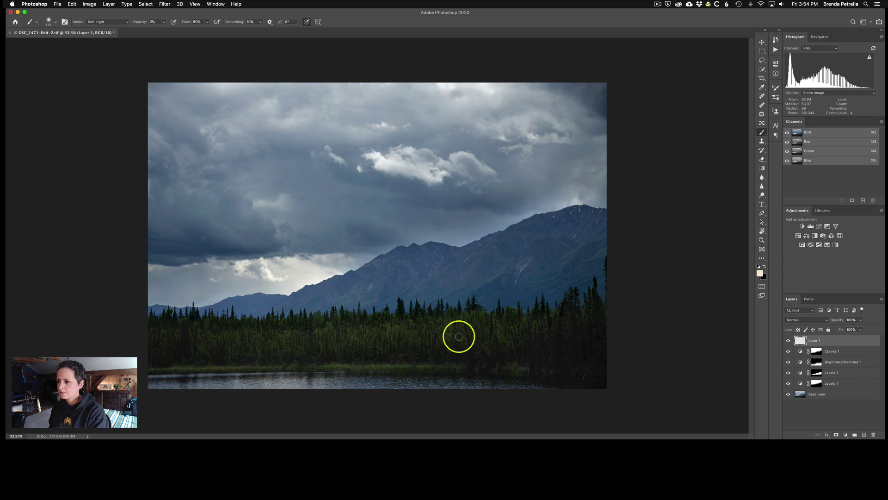
{"action": "mouse_move", "coordinate": [517, 266]}
{"action": "left_mouse_down"}
{"action": "mouse_move", "coordinate": [537, 258]}
{"action": "mouse_move", "coordinate": [494, 270]}
{"action": "mouse_move", "coordinate": [486, 254]}
{"action": "mouse_move", "coordinate": [472, 259]}
{"action": "mouse_move", "coordinate": [461, 274]}
{"action": "mouse_move", "coordinate": [478, 273]}
{"action": "mouse_move", "coordinate": [467, 280]}
{"action": "mouse_move", "coordinate": [475, 252]}
{"action": "mouse_move", "coordinate": [467, 259]}
{"action": "mouse_move", "coordinate": [482, 245]}
{"action": "mouse_move", "coordinate": [424, 273]}
{"action": "mouse_move", "coordinate": [448, 252]}
{"action": "mouse_move", "coordinate": [424, 268]}
{"action": "mouse_move", "coordinate": [392, 263]}
{"action": "mouse_move", "coordinate": [364, 293]}
{"action": "mouse_move", "coordinate": [388, 258]}
{"action": "mouse_move", "coordinate": [348, 288]}
{"action": "mouse_move", "coordinate": [302, 302]}
{"action": "mouse_move", "coordinate": [436, 270]}
{"action": "left_mouse_up"}
{"action": "key", "text": "bracketright"}
{"action": "key", "text": "bracketright"}
{"action": "key", "text": "bracketright"}
{"action": "key", "text": "bracketright"}
{"action": "key", "text": "bracketright"}
{"action": "key", "text": "bracketright"}
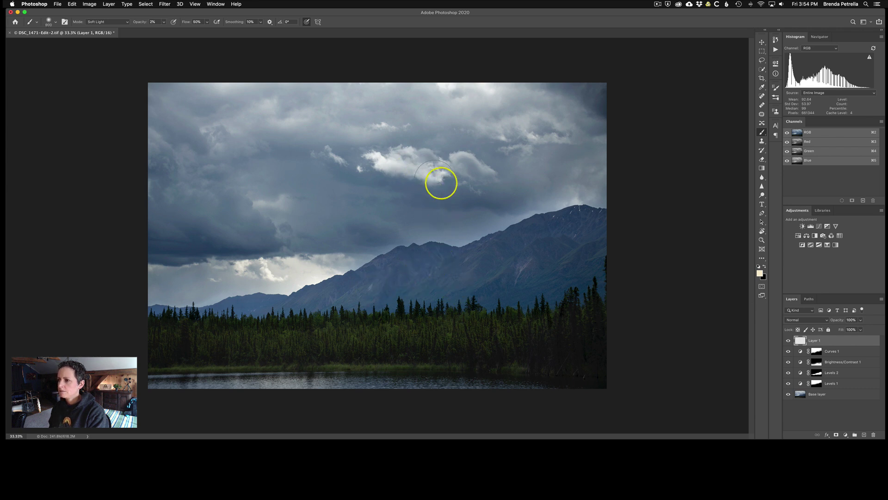
{"action": "left_click_drag", "start_coordinate": [440, 176], "coordinate": [381, 166]}
{"action": "mouse_move", "coordinate": [491, 163]}
{"action": "left_mouse_down"}
{"action": "mouse_move", "coordinate": [582, 174]}
{"action": "mouse_move", "coordinate": [499, 258]}
{"action": "mouse_move", "coordinate": [481, 297]}
{"action": "mouse_move", "coordinate": [511, 299]}
{"action": "mouse_move", "coordinate": [329, 299]}
{"action": "left_mouse_up"}
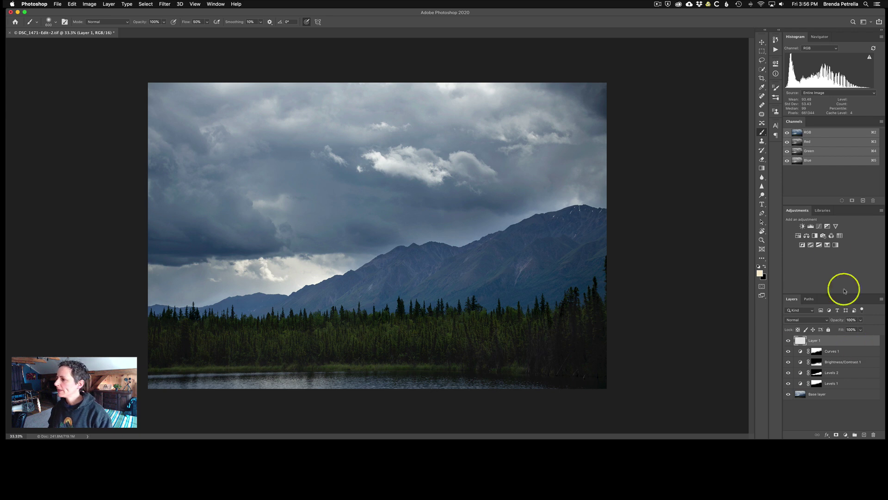
Add a Brightness/Contrast 2 layer with lowered brightness and invert its mask to black
{"action": "left_click", "coordinate": [803, 227]}
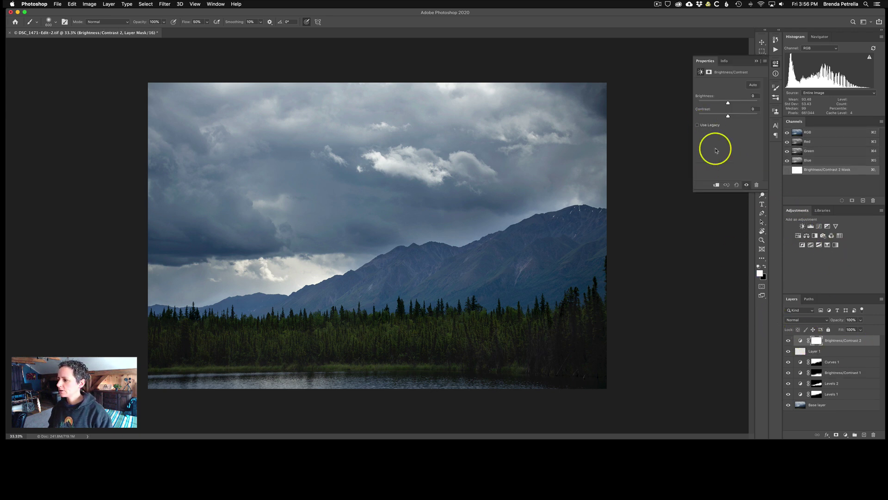
{"action": "left_click_drag", "start_coordinate": [727, 103], "coordinate": [718, 103]}
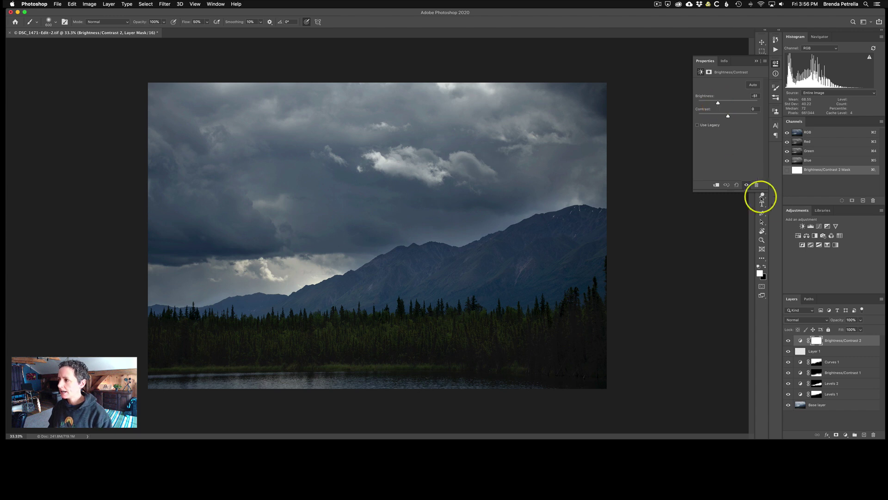
{"action": "left_click", "coordinate": [756, 61]}
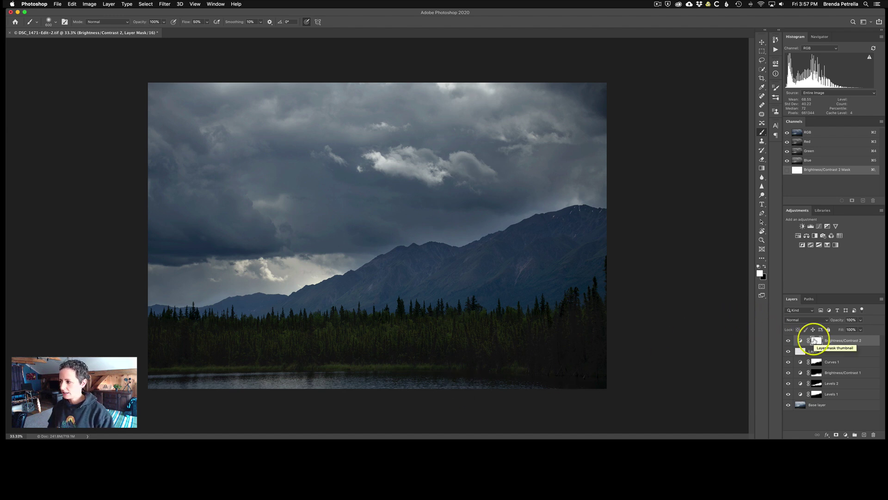
{"action": "key", "text": "super+i"}
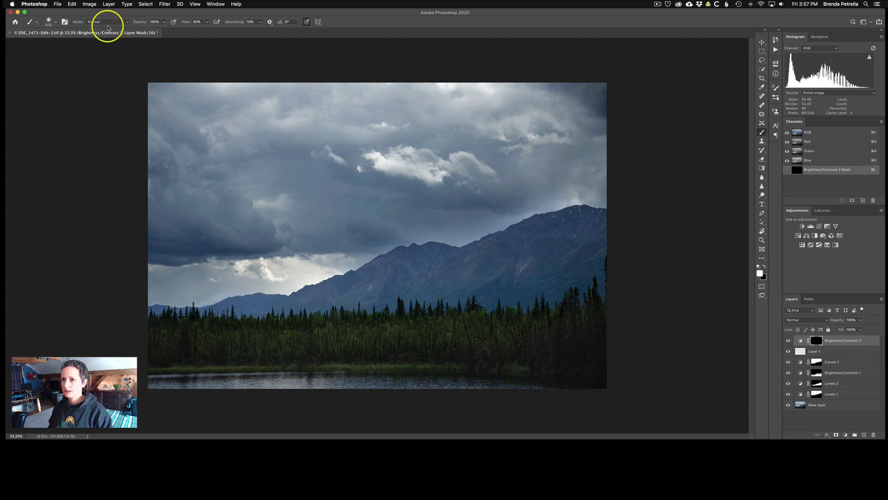
Keep the brush blend mode at Normal and select layers from Brightness/Contrast 2 to Levels 1
{"action": "left_click", "coordinate": [107, 22]}
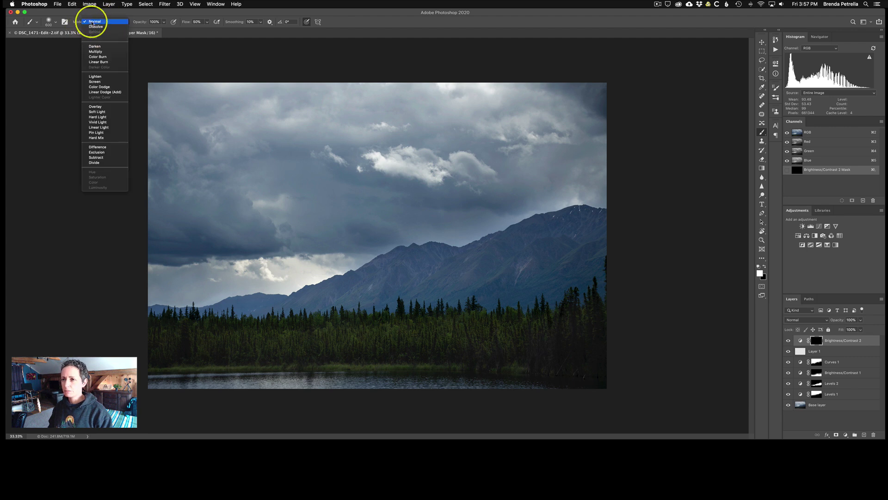
{"action": "left_click", "coordinate": [91, 21]}
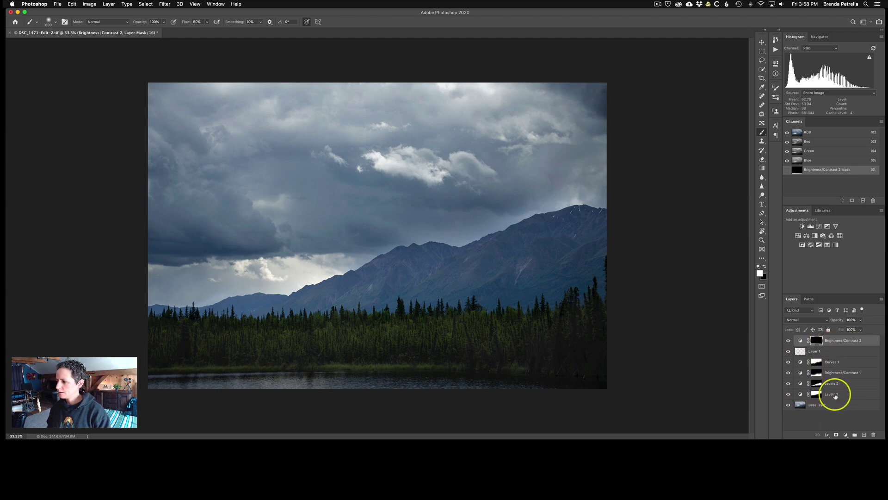
{"action": "left_click", "coordinate": [835, 396], "text": "shift"}
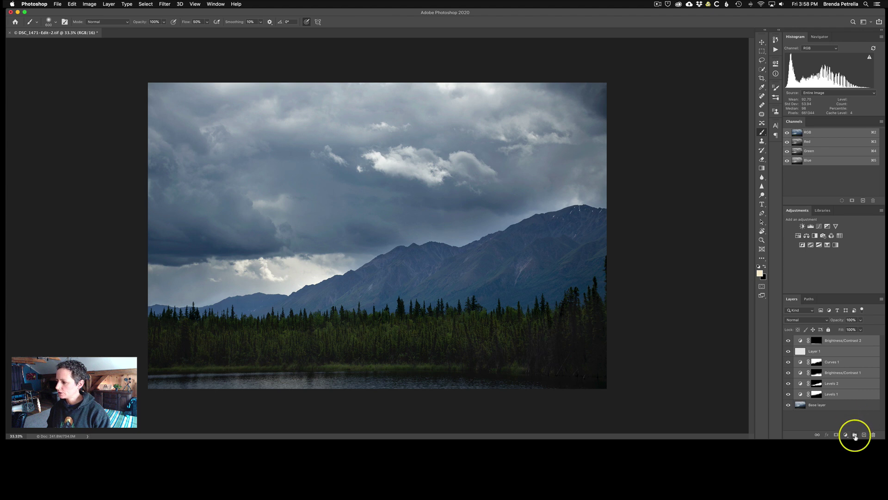
Group the selected layers into Group 1, toggle its visibility to compare, then add Base layer to the selection
{"action": "left_click", "coordinate": [855, 436]}
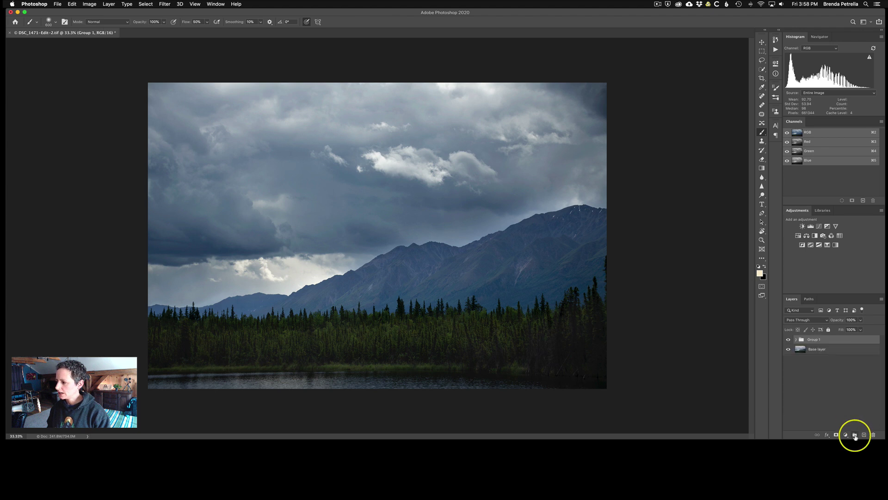
{"action": "left_click", "coordinate": [795, 339]}
{"action": "left_click", "coordinate": [795, 340]}
{"action": "left_click", "coordinate": [788, 339]}
{"action": "left_click", "coordinate": [789, 340]}
{"action": "left_click", "coordinate": [788, 340]}
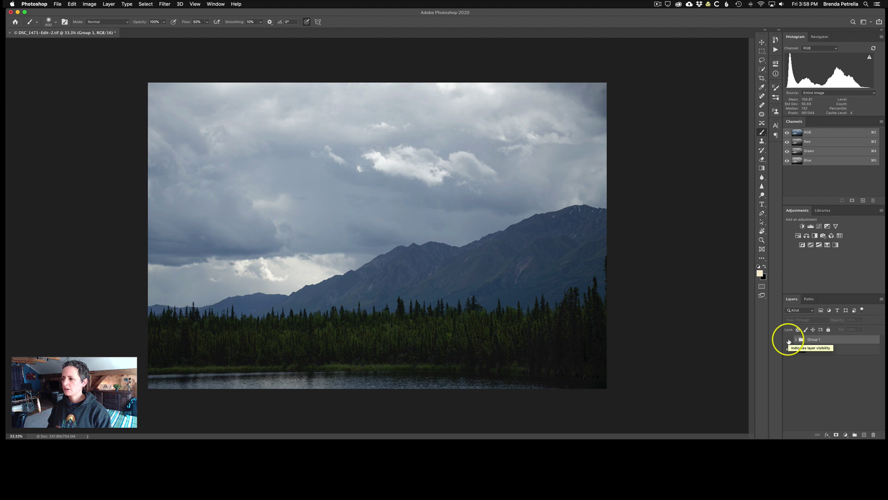
{"action": "left_click", "coordinate": [788, 340]}
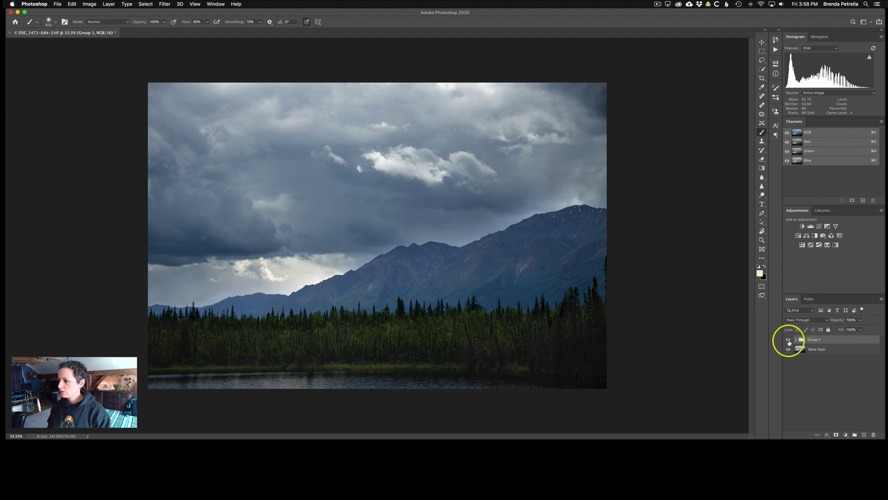
{"action": "left_click", "coordinate": [800, 352], "text": "shift"}
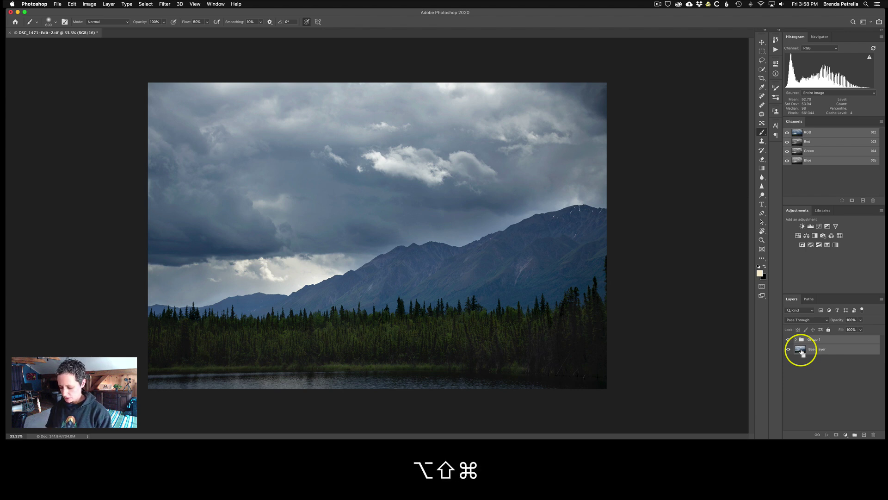
Stamp all visible layers into a merged Layer 2 and set the Dodge Tool to Shadows at 10% exposure
{"action": "key", "text": "super+alt+shift+e"}
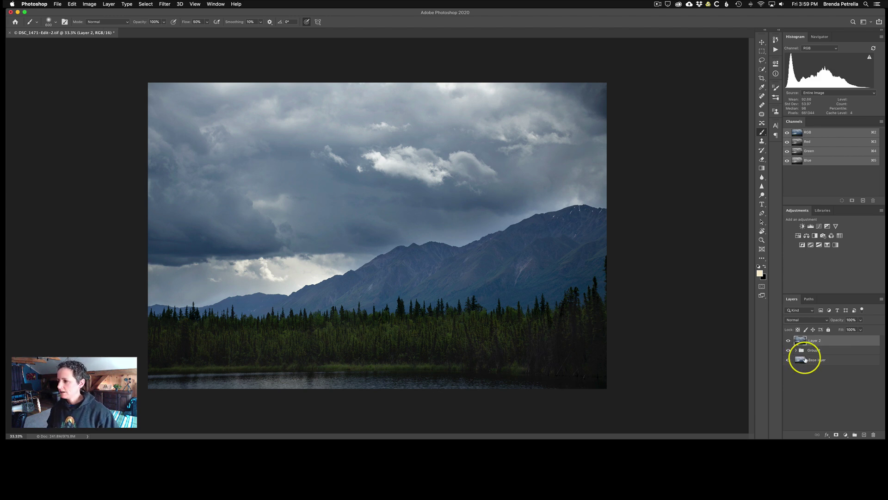
{"action": "left_click", "coordinate": [762, 195]}
{"action": "right_click", "coordinate": [763, 197]}
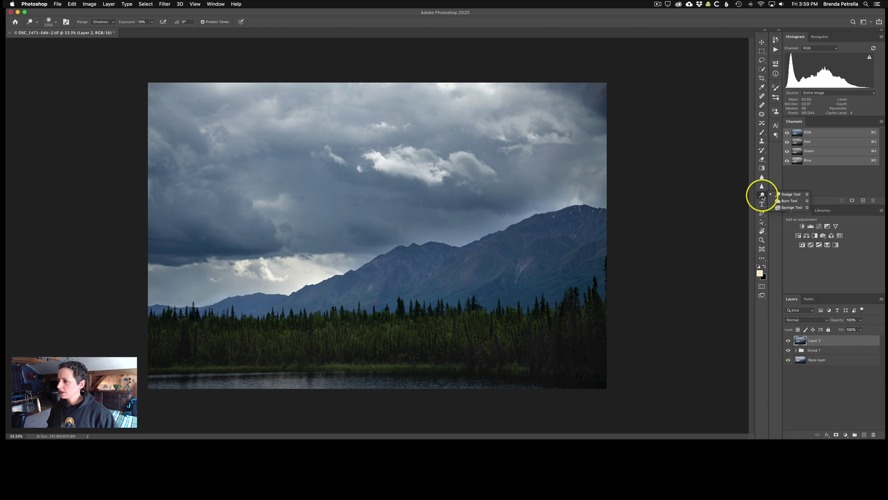
{"action": "left_click", "coordinate": [790, 195]}
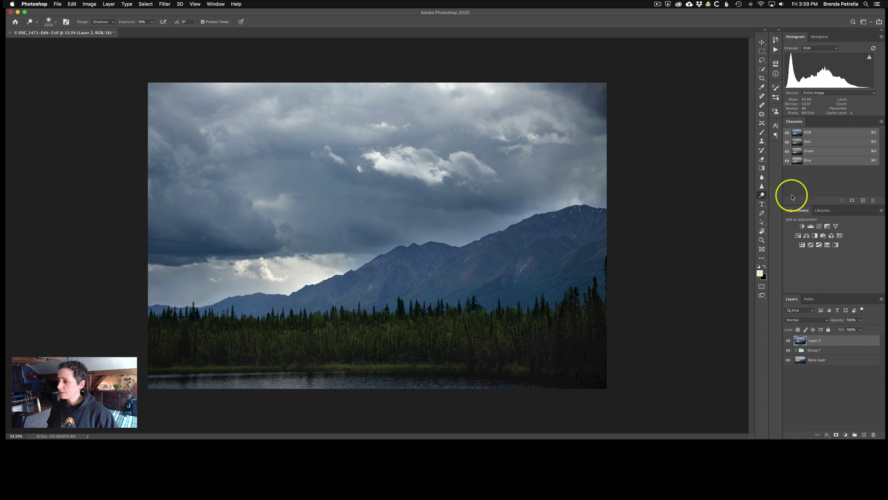
{"action": "left_click", "coordinate": [98, 22]}
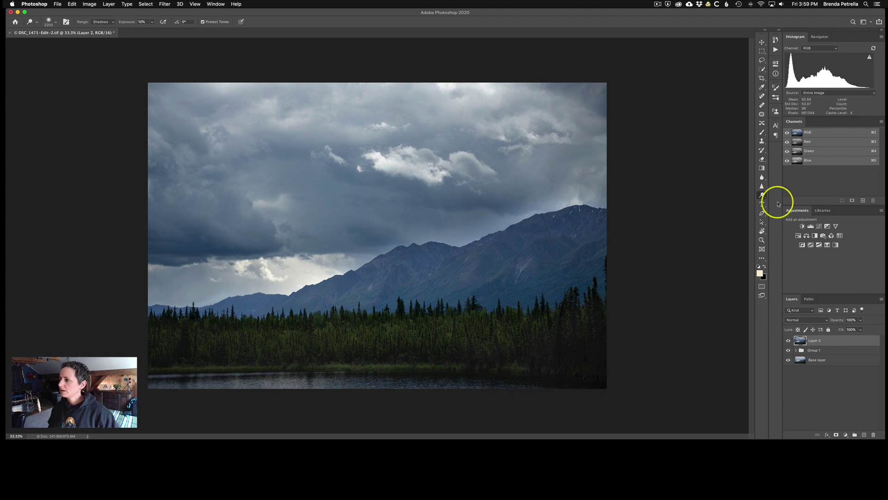
{"action": "key", "text": "shift+o"}
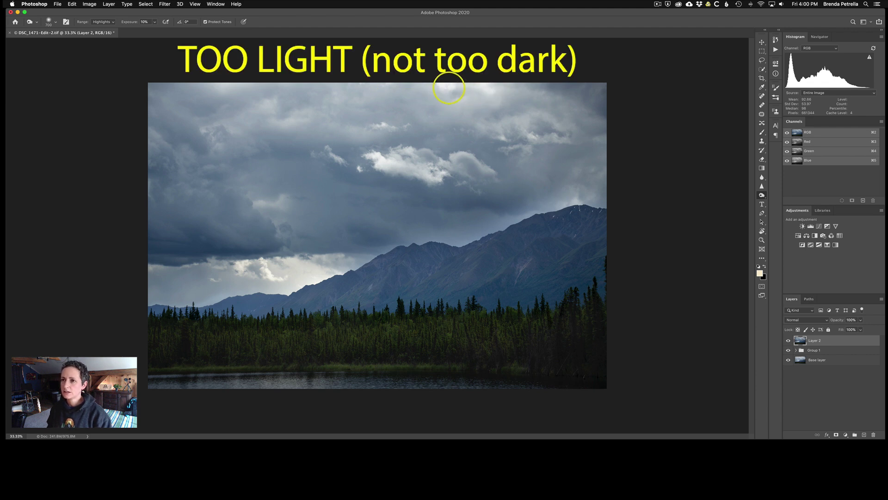
Burn the top of the sky on Highlights with a 1200 brush, toggling Layer 2 to compare
{"action": "left_click", "coordinate": [103, 21]}
{"action": "left_click", "coordinate": [102, 21]}
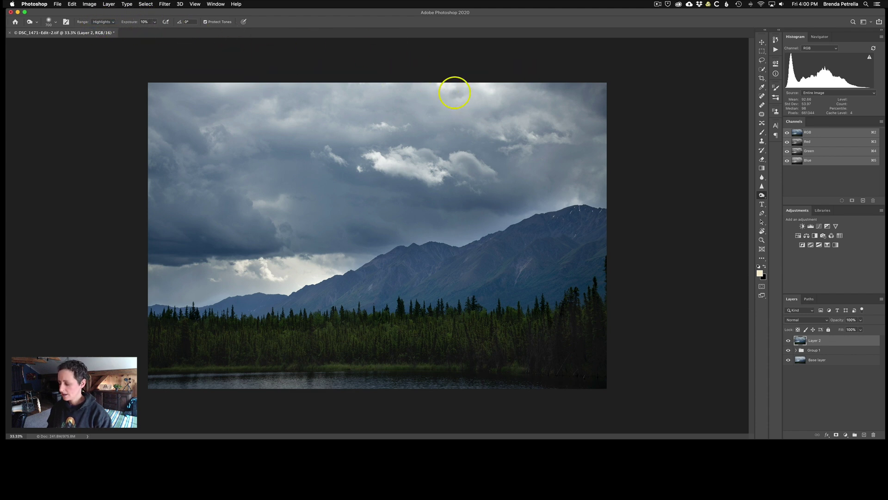
{"action": "key", "text": "bracketright"}
{"action": "key", "text": "bracketright"}
{"action": "key", "text": "bracketright"}
{"action": "key", "text": "bracketright"}
{"action": "key", "text": "bracketright"}
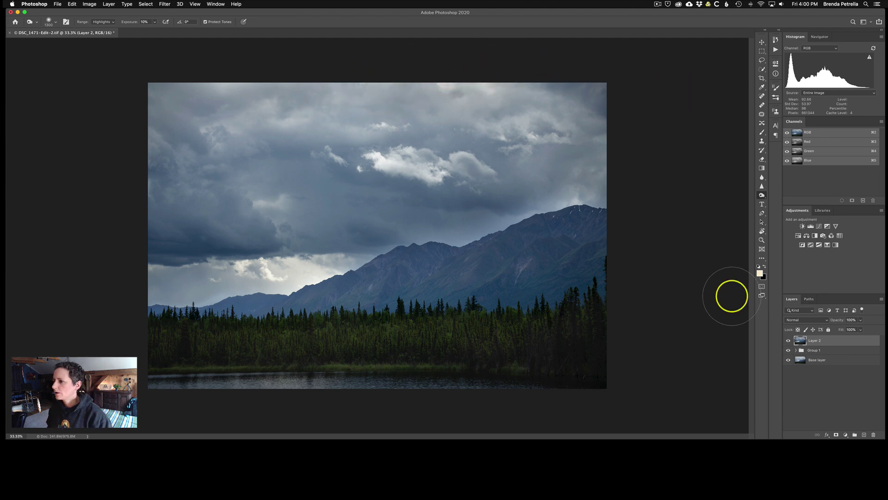
{"action": "left_click", "coordinate": [788, 340]}
{"action": "left_click", "coordinate": [788, 340]}
{"action": "left_click", "coordinate": [788, 341]}
{"action": "left_click", "coordinate": [788, 341]}
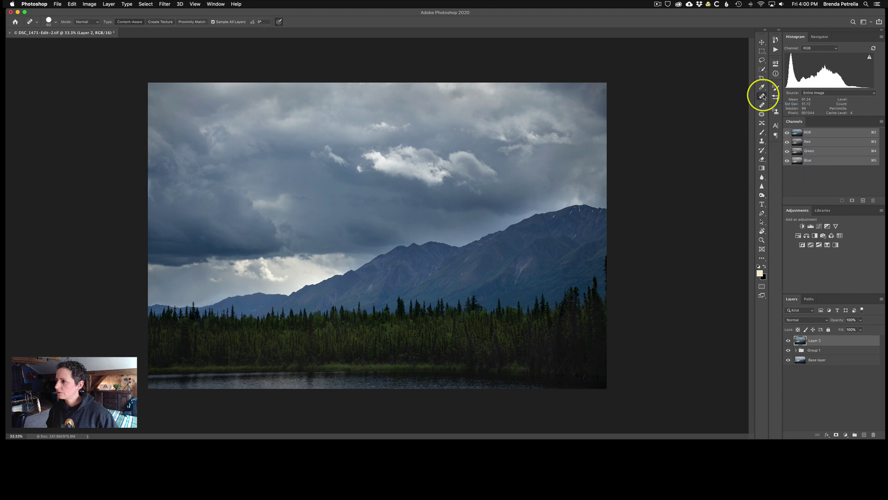
Heal the dark spot on the right edge and the lower-right waterline blemish with a 125 brush
{"action": "key", "text": "bracketright"}
{"action": "key", "text": "bracketright"}
{"action": "key", "text": "bracketright"}
{"action": "key", "text": "bracketright"}
{"action": "key", "text": "bracketright"}
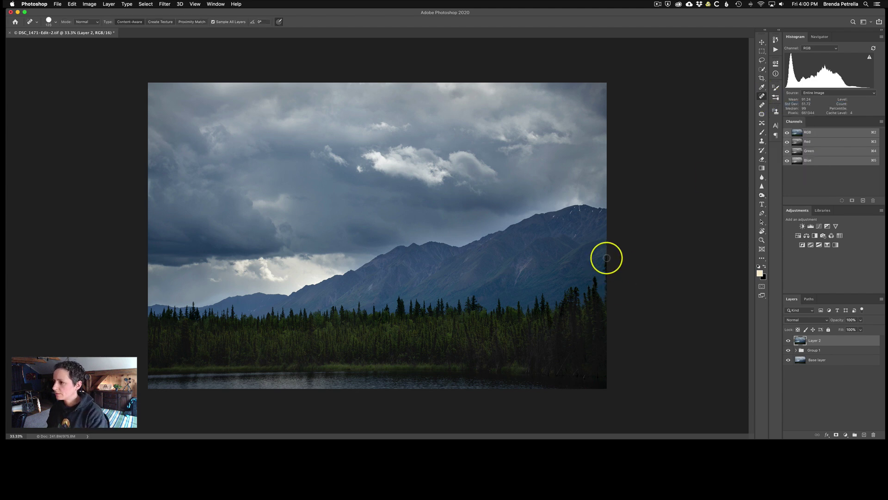
{"action": "left_click_drag", "start_coordinate": [607, 258], "coordinate": [606, 296]}
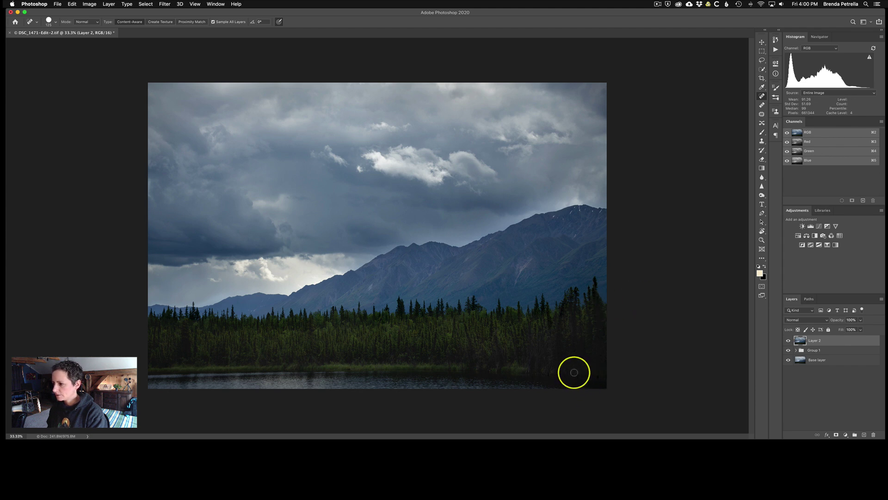
{"action": "left_click_drag", "start_coordinate": [557, 369], "coordinate": [570, 355]}
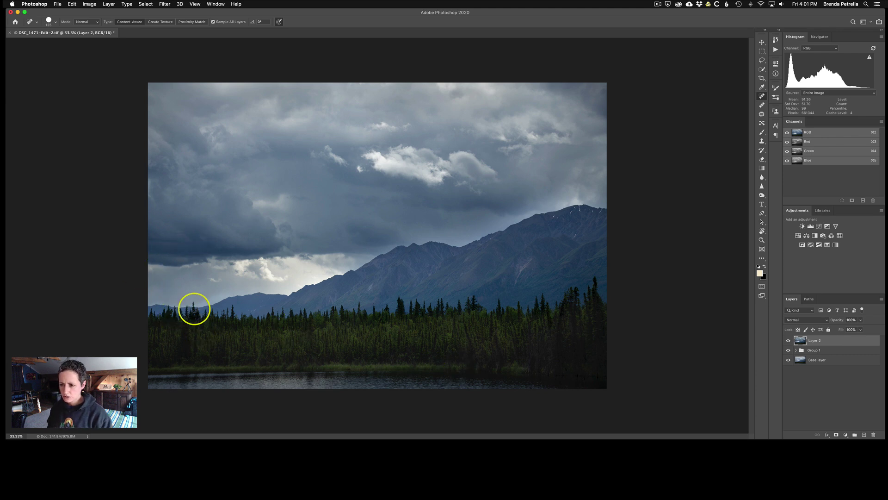
At 100% zoom, remove the tall spruce spire from the left treeline with a 40 brush
{"action": "key", "text": "super+plus"}
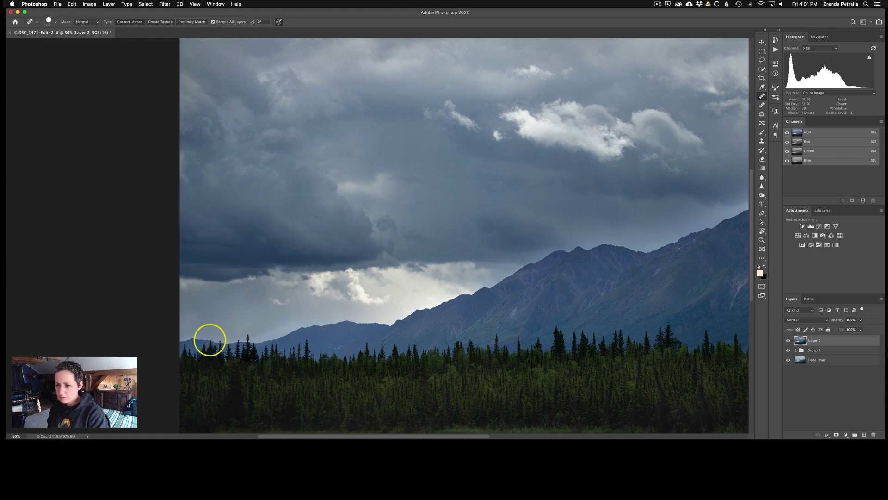
{"action": "key", "text": "super+plus"}
{"action": "key", "text": "super+plus"}
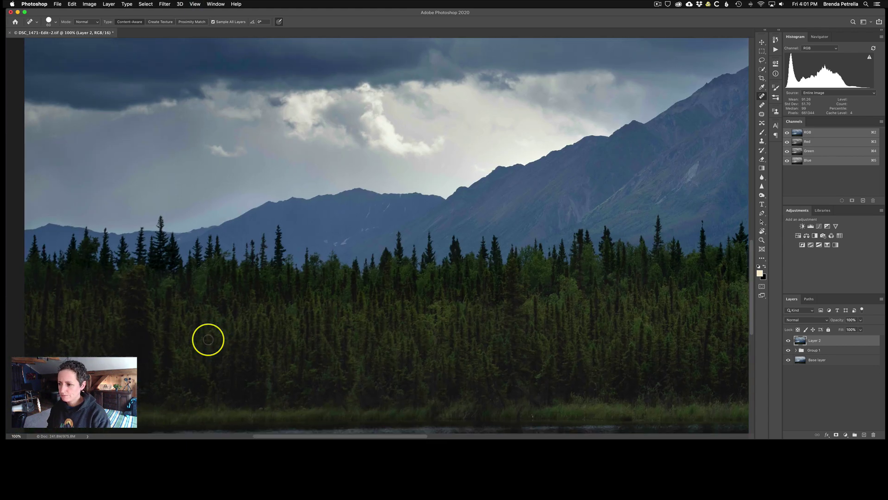
{"action": "scroll", "coordinate": [208, 339], "scroll_direction": "left", "scroll_amount": 3}
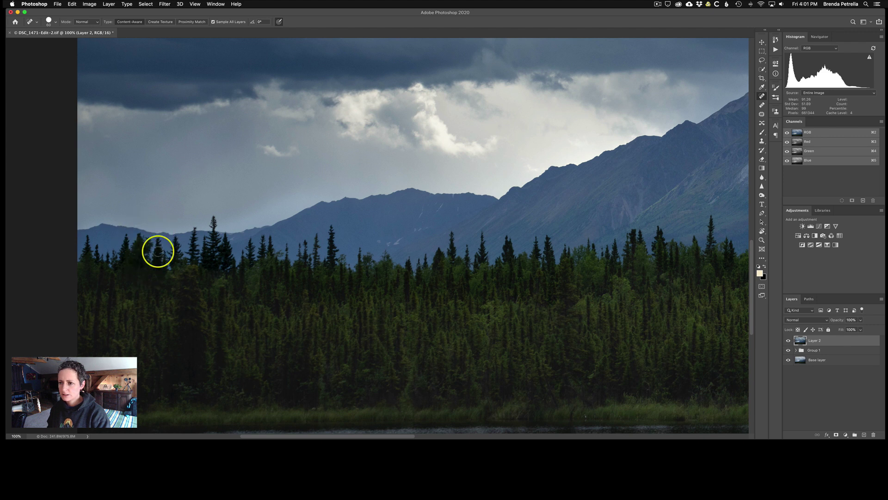
{"action": "key", "text": "bracketleft"}
{"action": "key", "text": "bracketleft"}
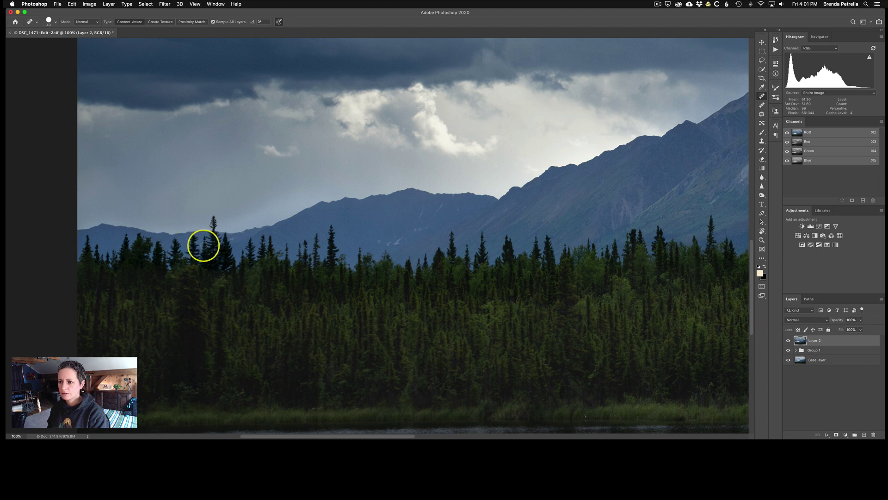
{"action": "mouse_move", "coordinate": [204, 246]}
{"action": "left_mouse_down"}
{"action": "mouse_move", "coordinate": [211, 214]}
{"action": "mouse_move", "coordinate": [214, 224]}
{"action": "left_mouse_up"}
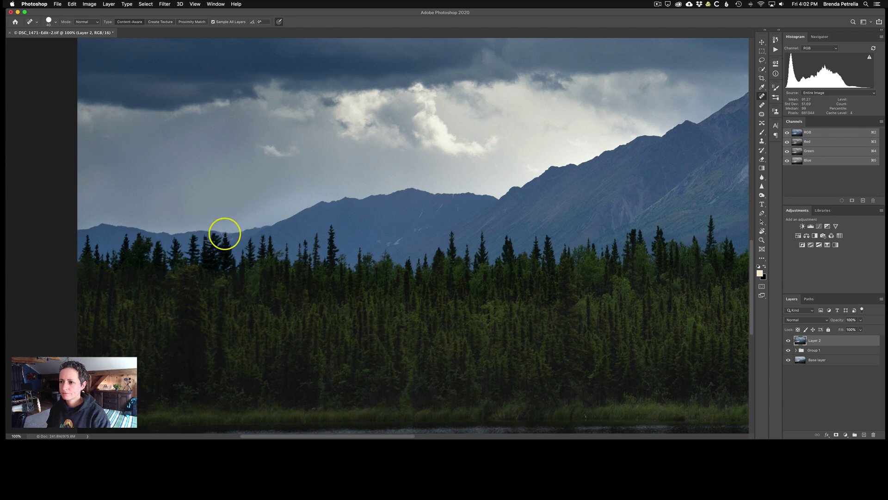
{"action": "key", "text": "super+minus"}
{"action": "key", "text": "super+minus"}
{"action": "key", "text": "super+minus"}
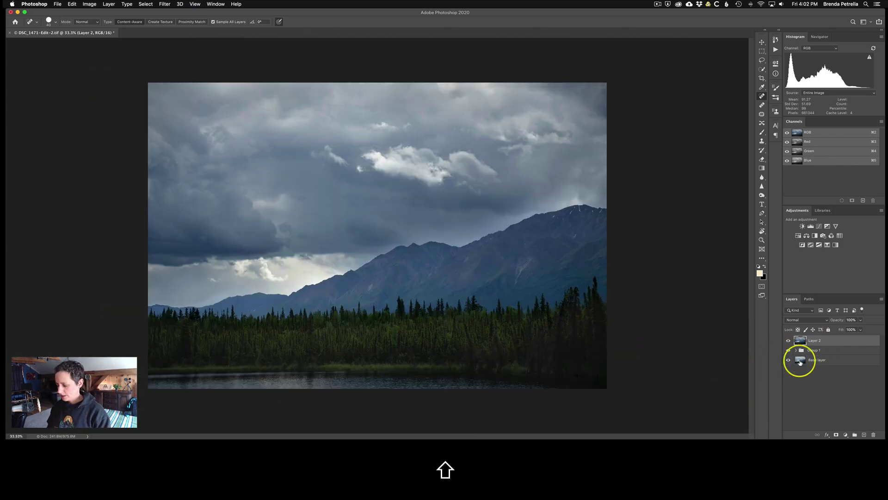
Stamp visible edits into Layer 3 and group Layer 3, Layer 2 and Group 1 into Group 2
{"action": "left_click", "coordinate": [800, 362], "text": "shift"}
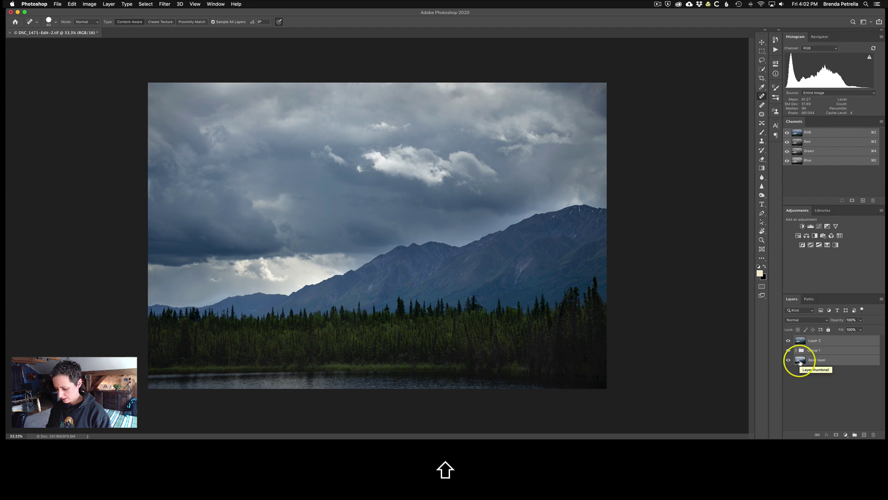
{"action": "key", "text": "super+alt+shift+e"}
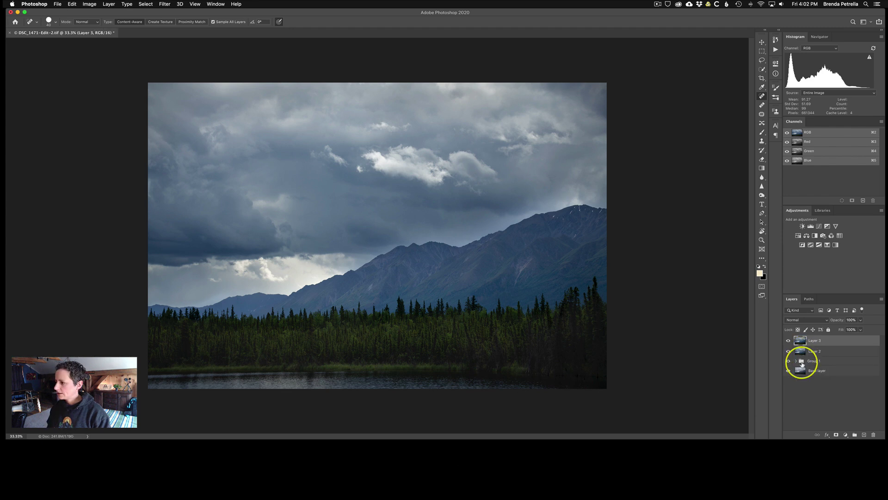
{"action": "left_click", "coordinate": [802, 368]}
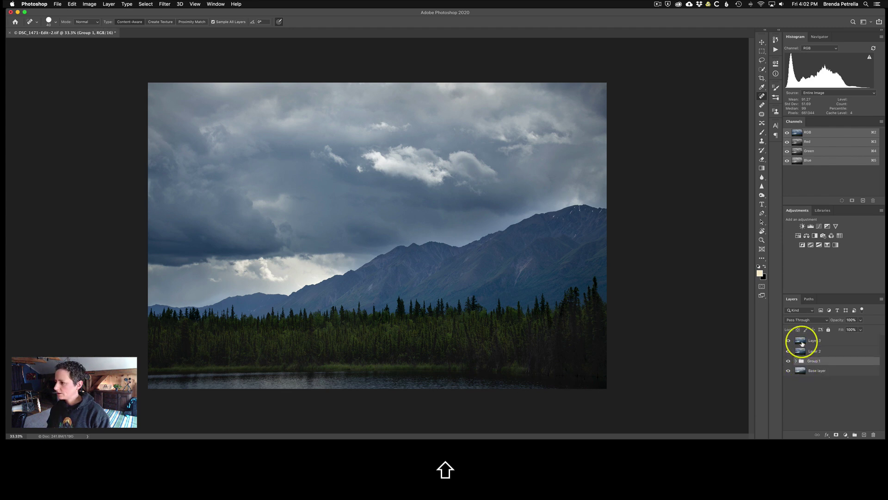
{"action": "left_click", "coordinate": [799, 341], "text": "shift"}
{"action": "left_click", "coordinate": [855, 435]}
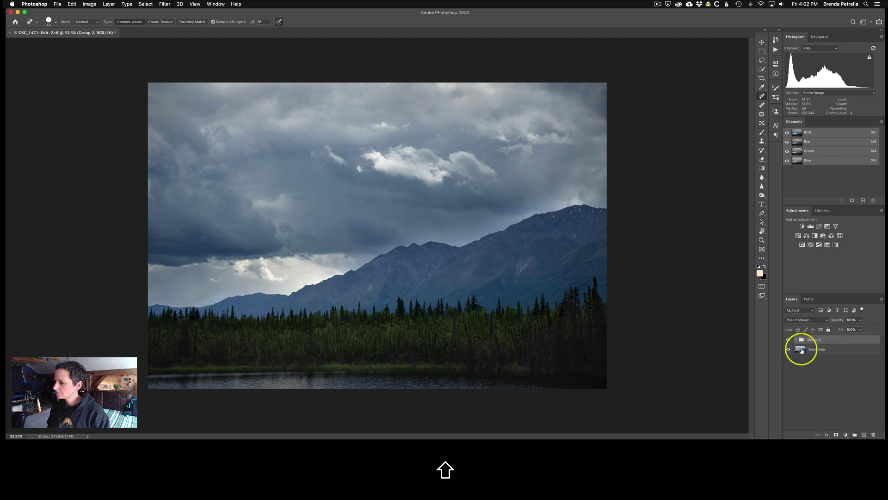
Toggle Group 2's visibility to compare, then expand Group 2 and Group 1 to show their layers
{"action": "left_click", "coordinate": [788, 340]}
{"action": "left_click", "coordinate": [788, 340]}
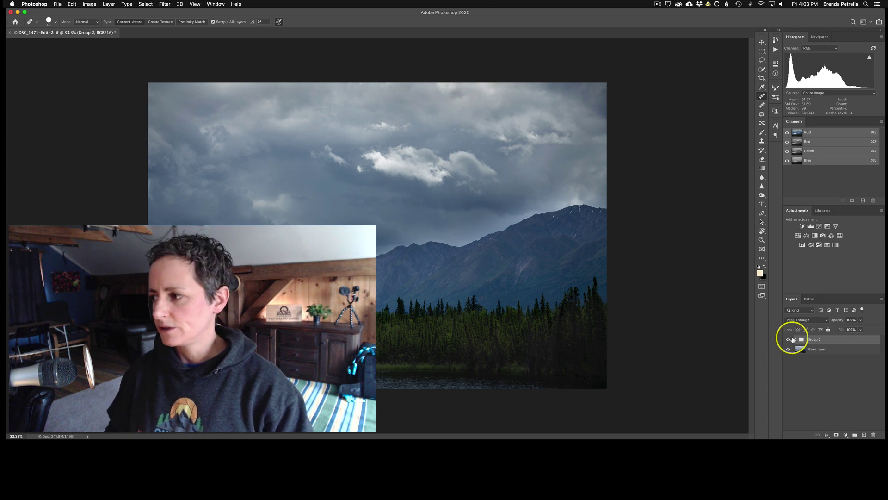
{"action": "left_click", "coordinate": [796, 339]}
{"action": "left_click", "coordinate": [801, 369]}
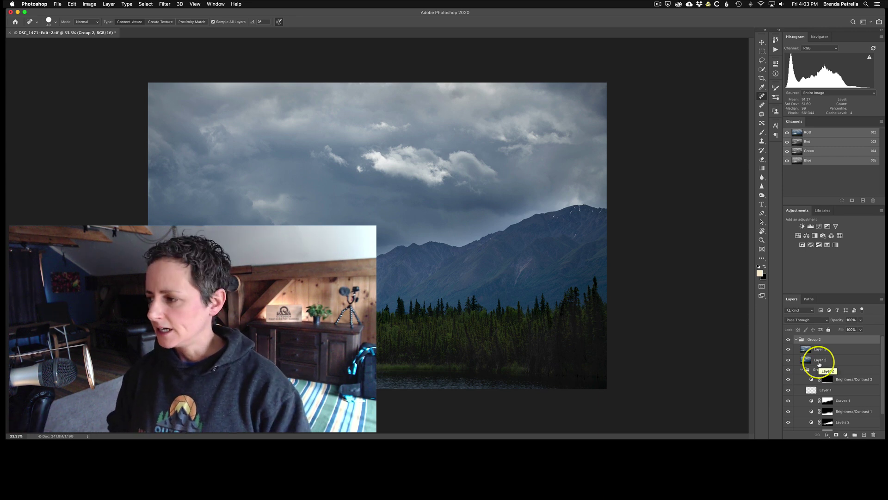
{"action": "scroll", "coordinate": [819, 364], "scroll_direction": "down", "scroll_amount": 2}
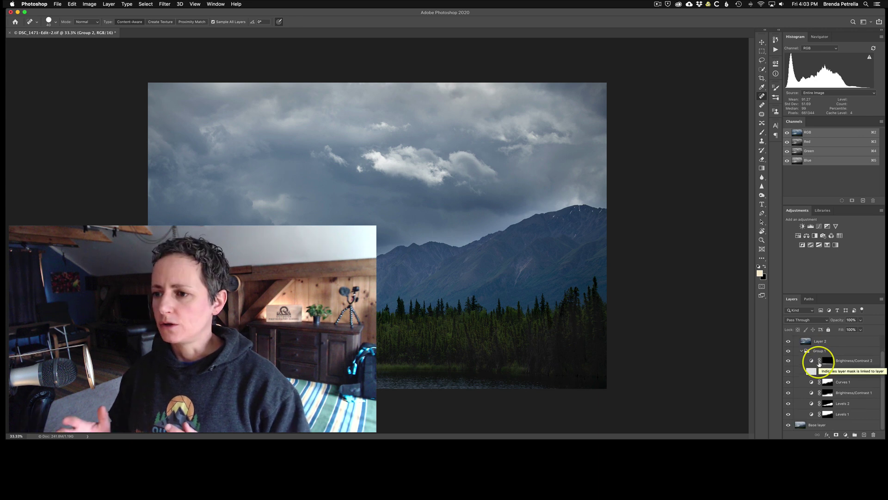